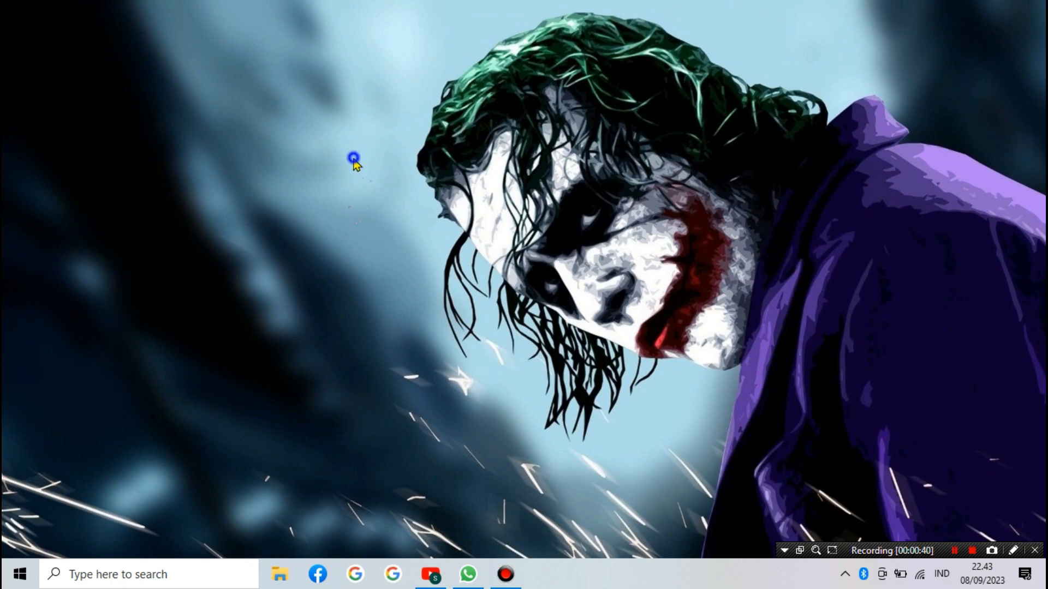
Turn on the display of desktop icons and refresh the desktop
{"action": "right_click", "coordinate": [353, 159]}
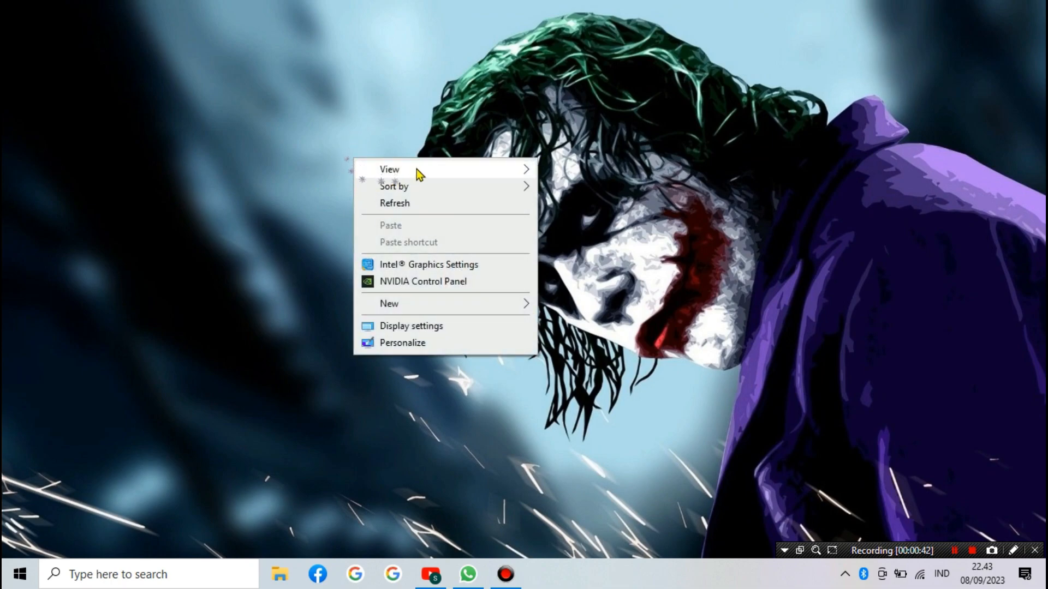
{"action": "mouse_move", "coordinate": [417, 169]}
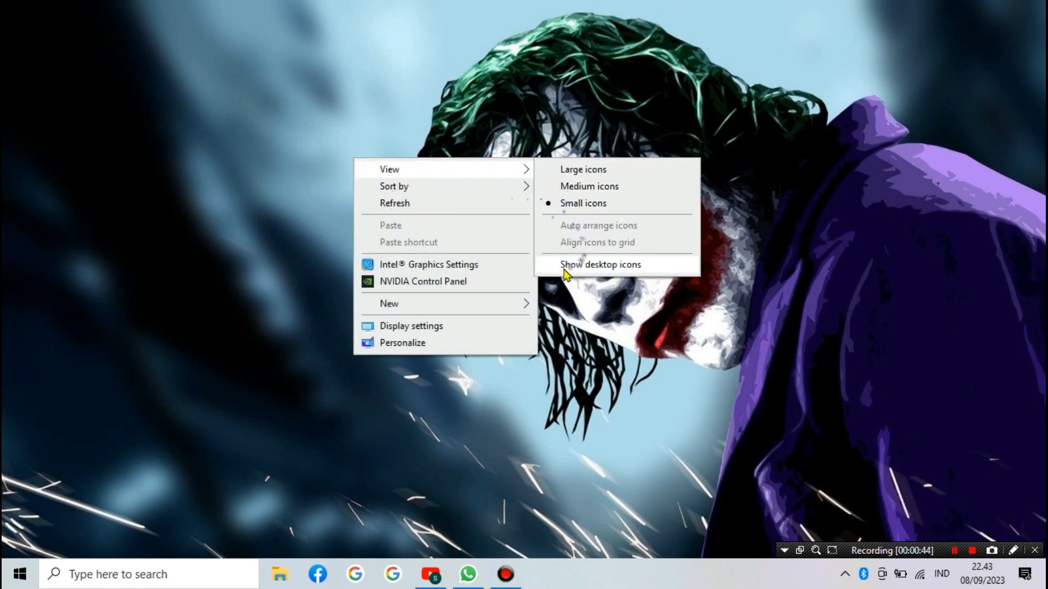
{"action": "left_click", "coordinate": [613, 267]}
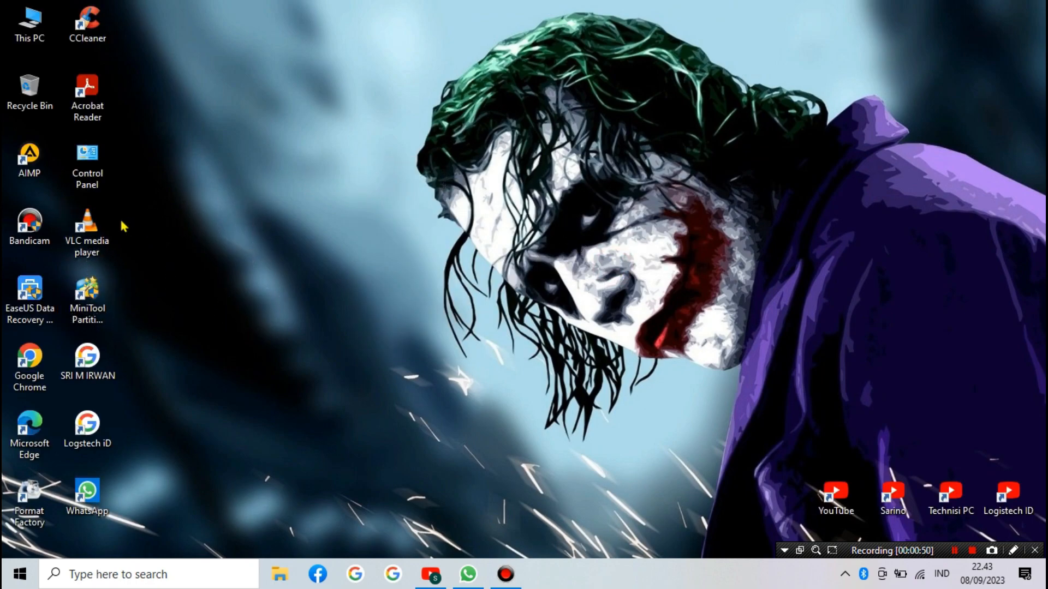
{"action": "right_click", "coordinate": [217, 198]}
{"action": "left_click", "coordinate": [264, 240]}
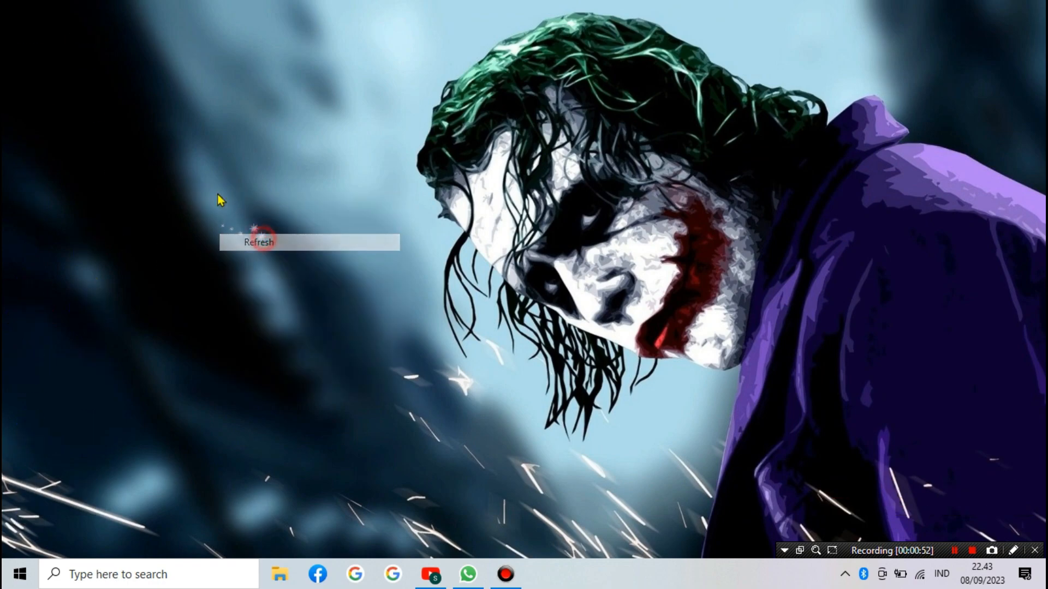
Hide all the icons on the desktop
{"action": "right_click", "coordinate": [196, 200]}
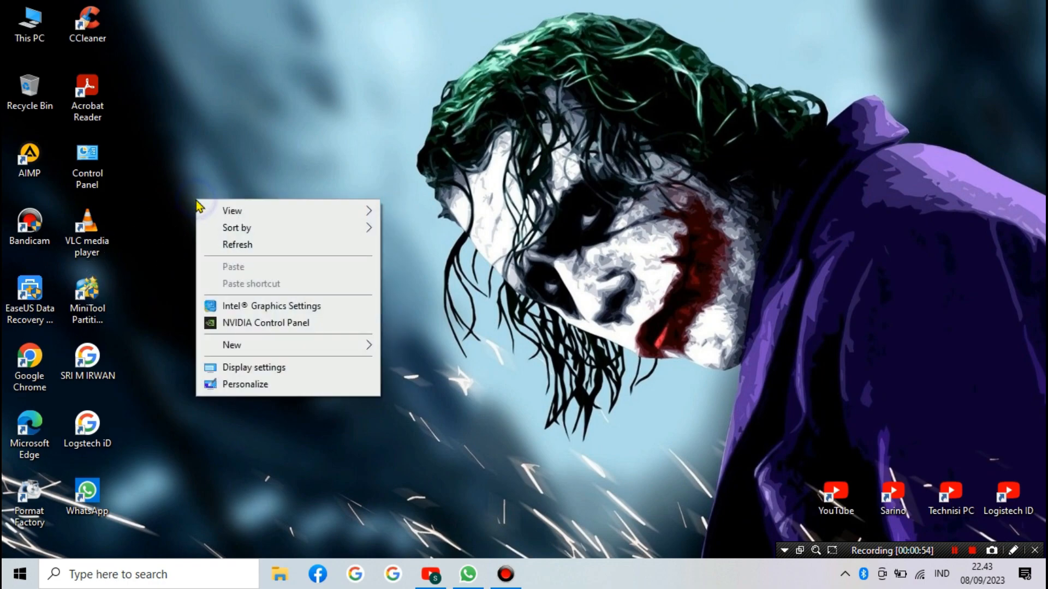
{"action": "mouse_move", "coordinate": [273, 209]}
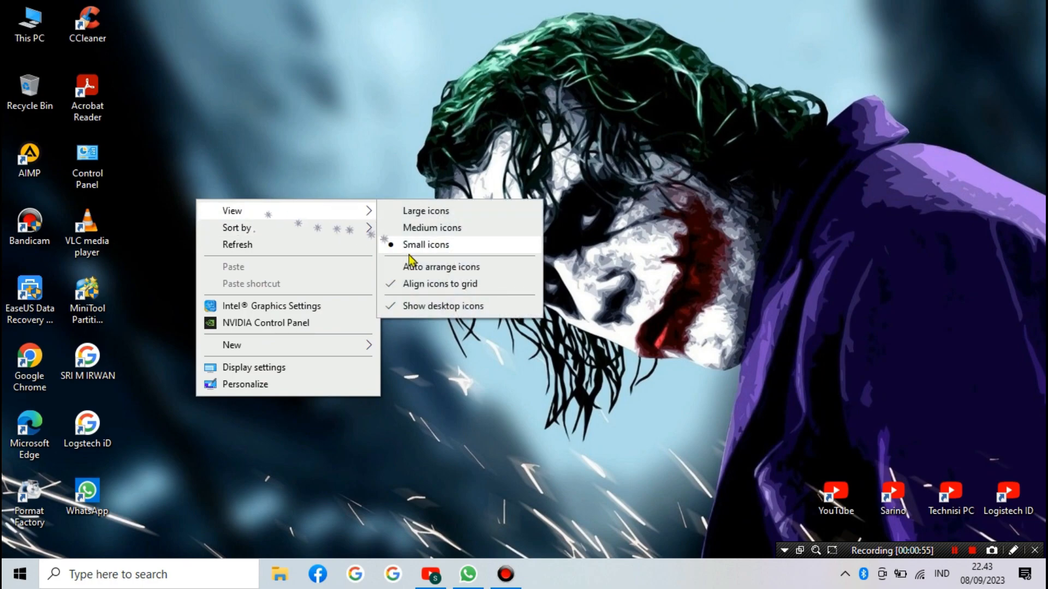
{"action": "left_click", "coordinate": [430, 307]}
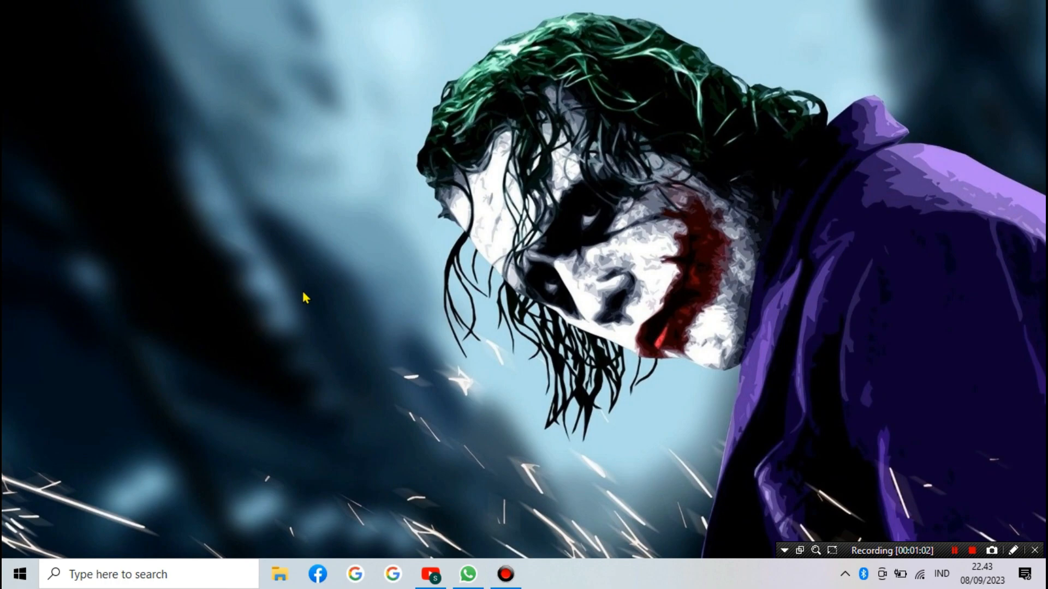
Show the hidden desktop icons again and refresh the desktop
{"action": "right_click", "coordinate": [421, 275]}
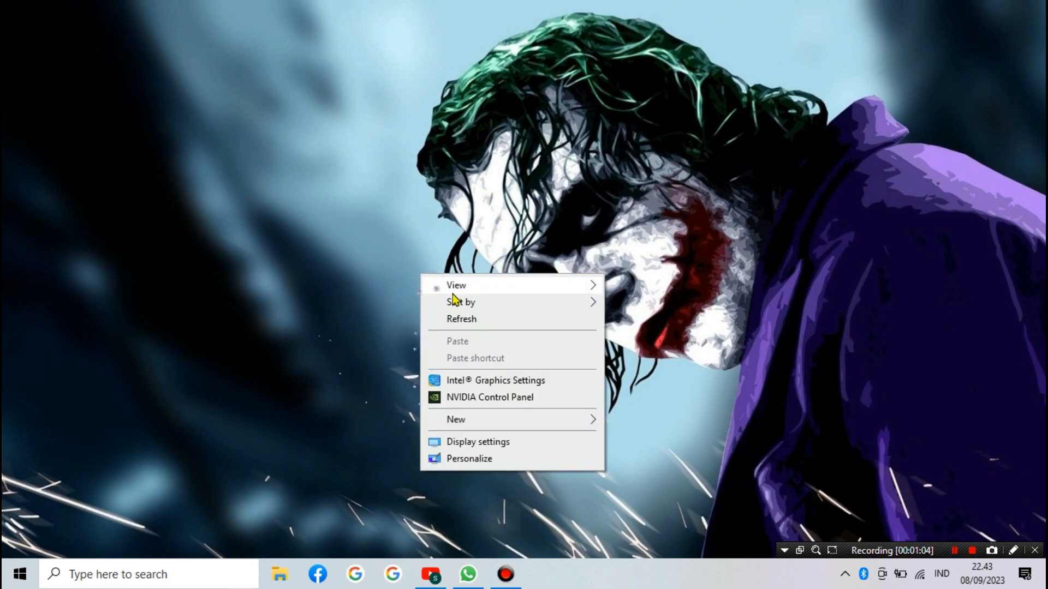
{"action": "mouse_move", "coordinate": [454, 287]}
{"action": "left_click", "coordinate": [660, 381]}
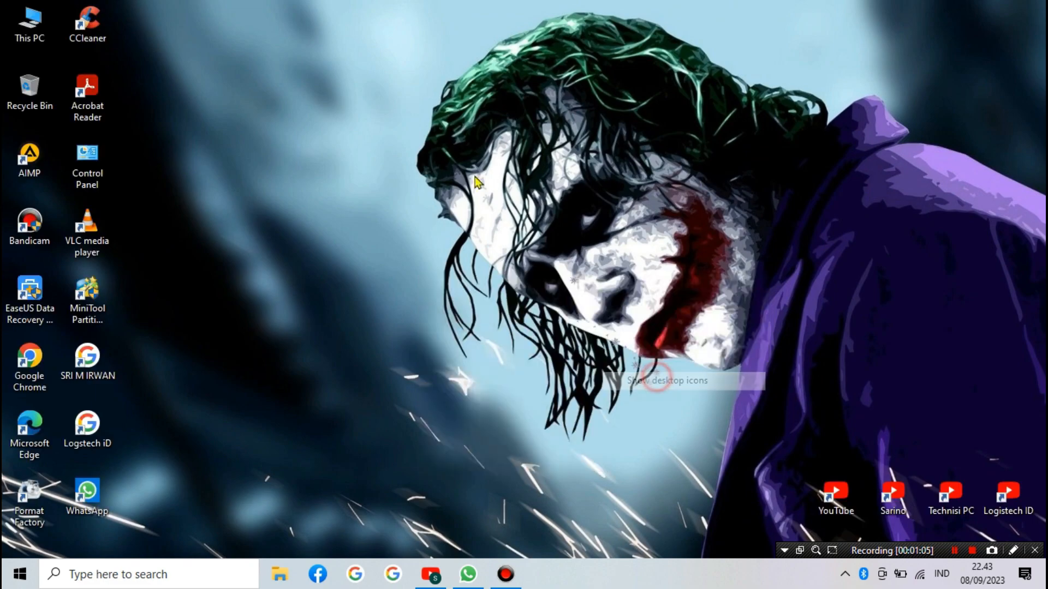
{"action": "right_click", "coordinate": [442, 226]}
{"action": "left_click", "coordinate": [467, 267]}
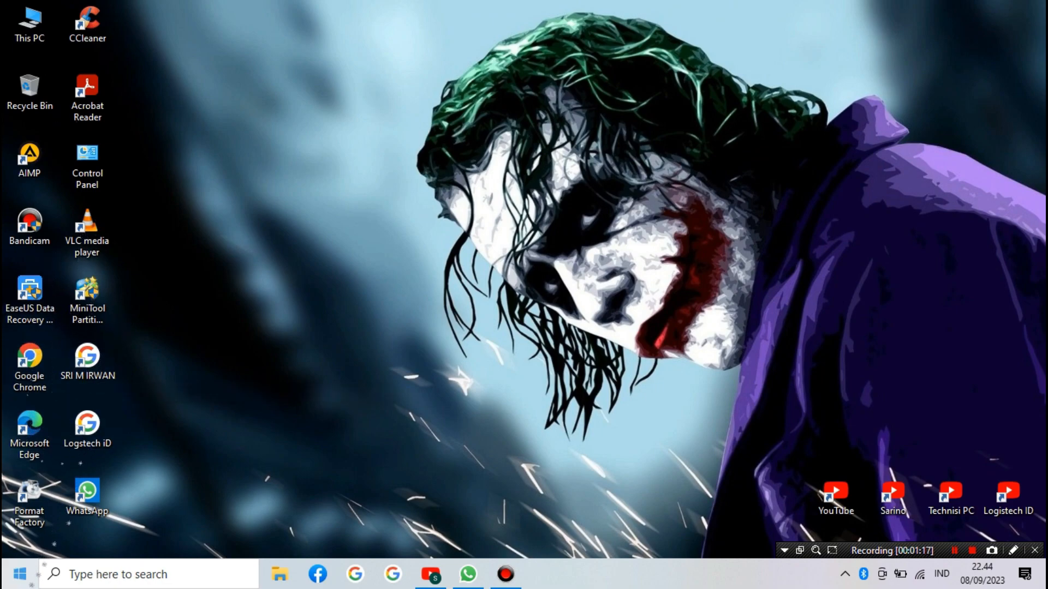
Open the file location of CorelDRAW X5 from the CorelDRAW Graphics Suite X5 group of installed apps
{"action": "left_click", "coordinate": [19, 574]}
{"action": "mouse_move", "coordinate": [37, 507]}
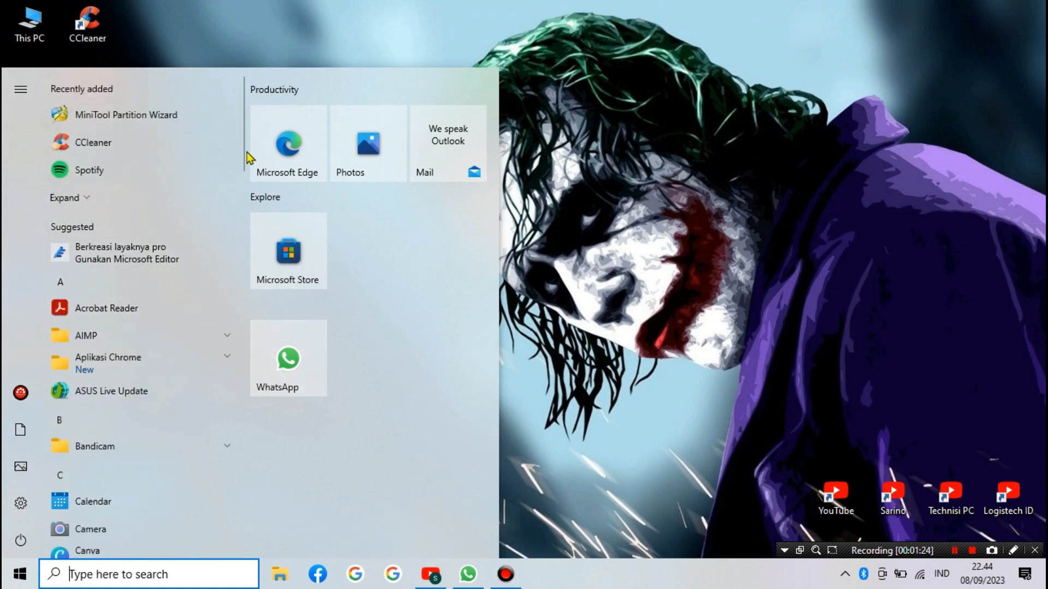
{"action": "left_click_drag", "start_coordinate": [243, 147], "coordinate": [257, 214]}
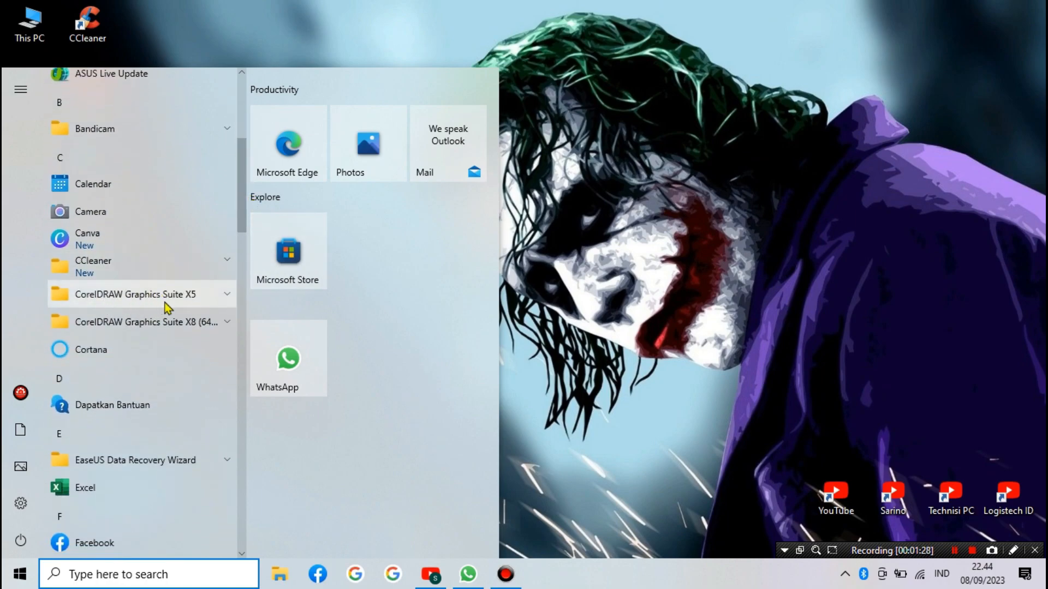
{"action": "left_click", "coordinate": [193, 298]}
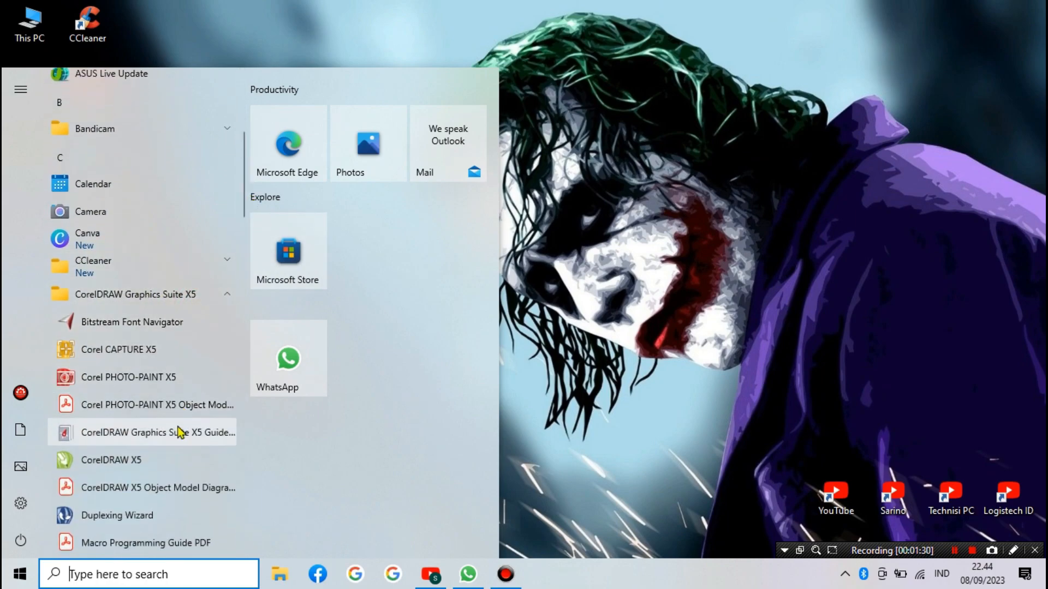
{"action": "right_click", "coordinate": [135, 464]}
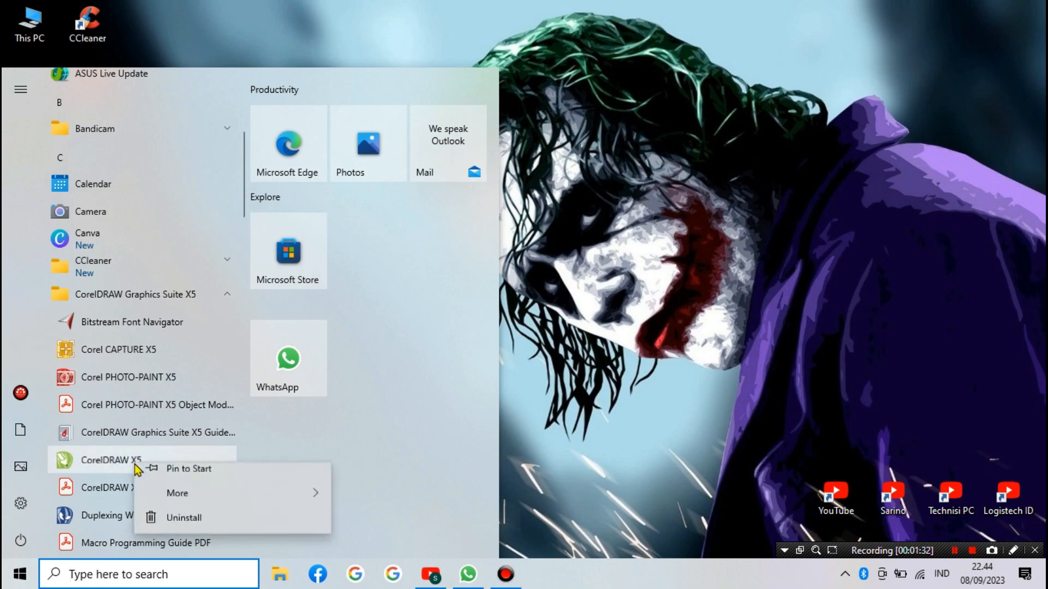
{"action": "mouse_move", "coordinate": [190, 508]}
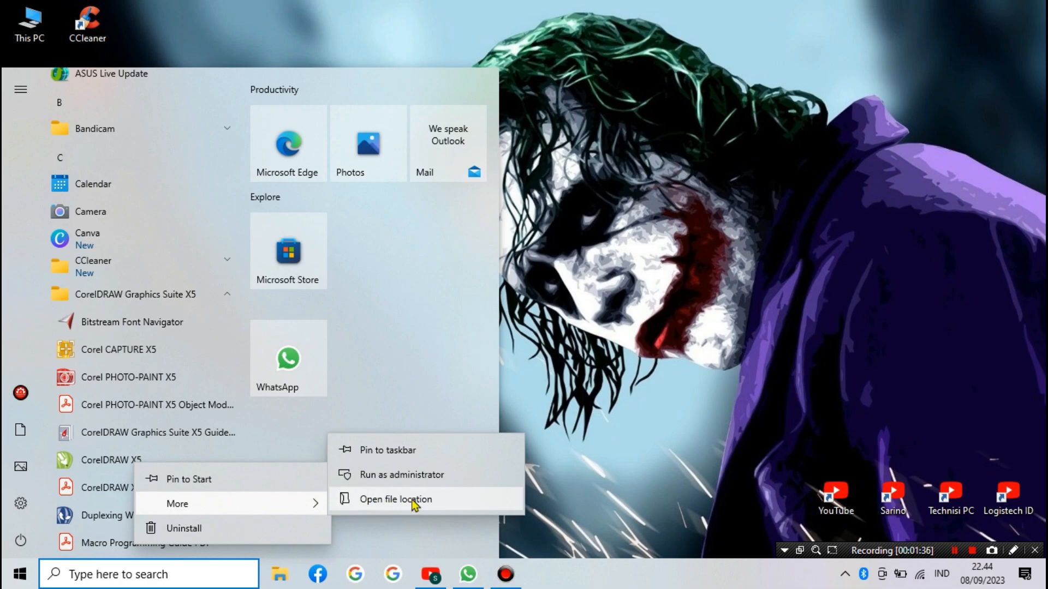
{"action": "left_click", "coordinate": [449, 504]}
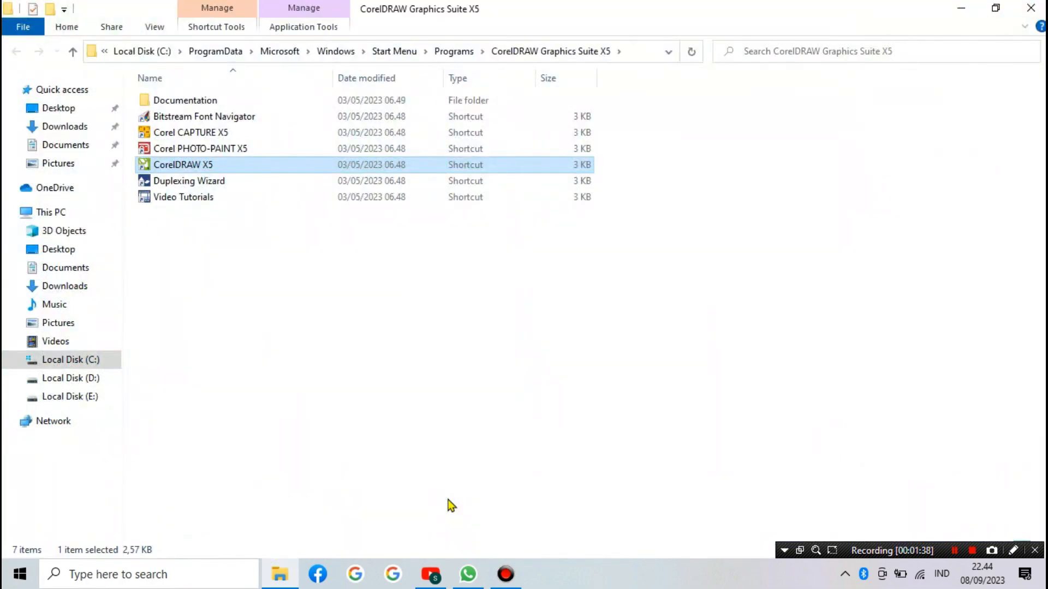
Create a desktop shortcut for CorelDRAW X5 and close its folder window
{"action": "right_click", "coordinate": [214, 167]}
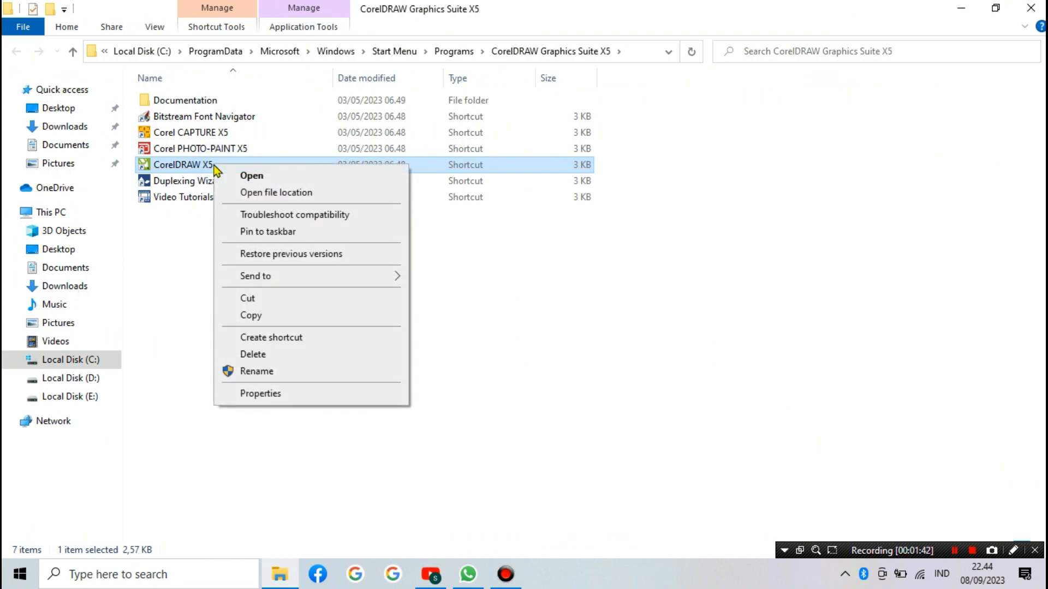
{"action": "mouse_move", "coordinate": [283, 281]}
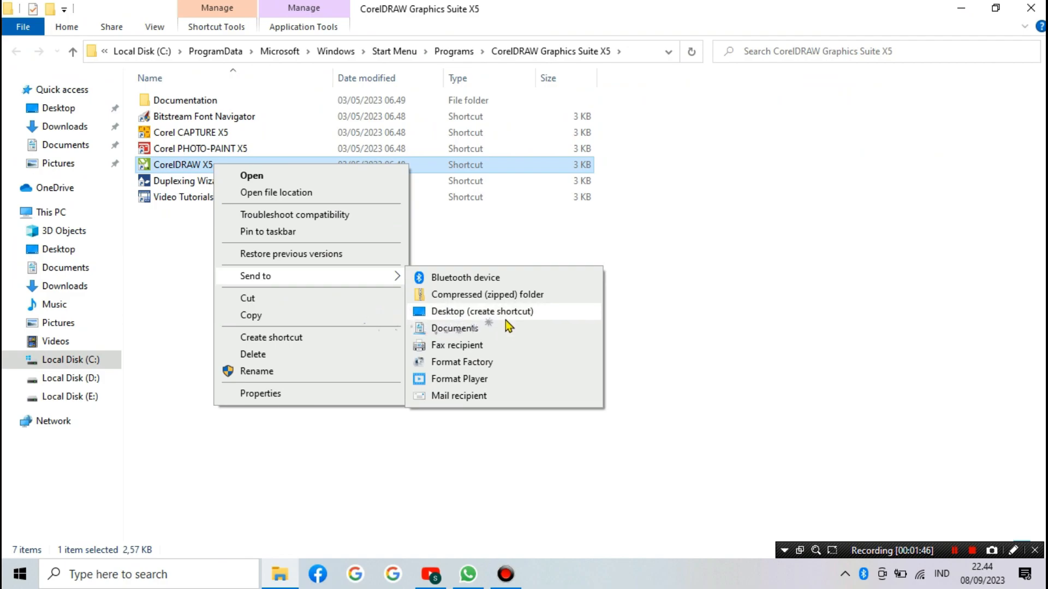
{"action": "left_click", "coordinate": [519, 316]}
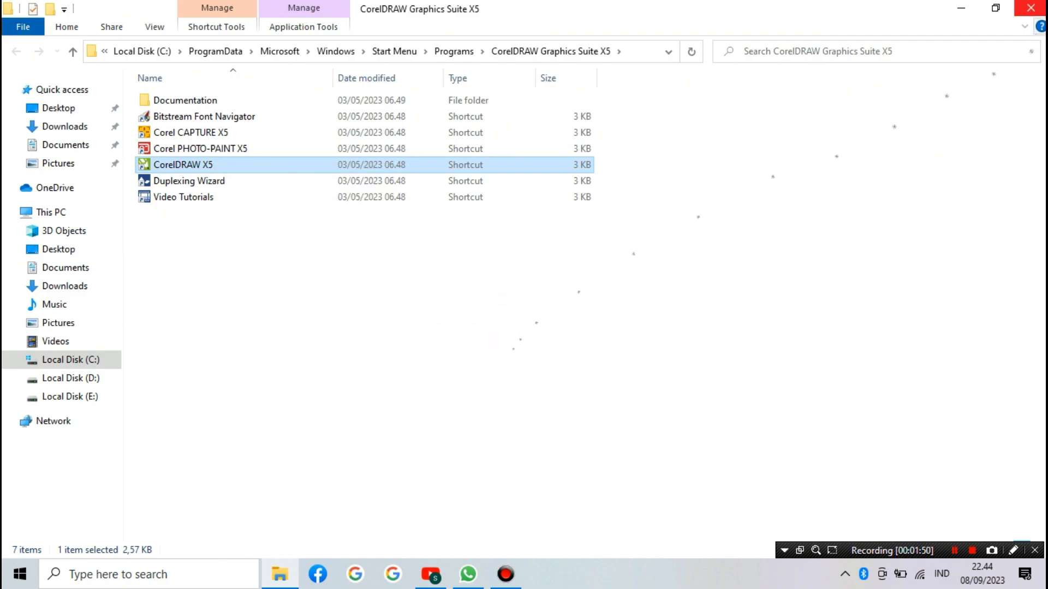
{"action": "left_click", "coordinate": [1031, 8]}
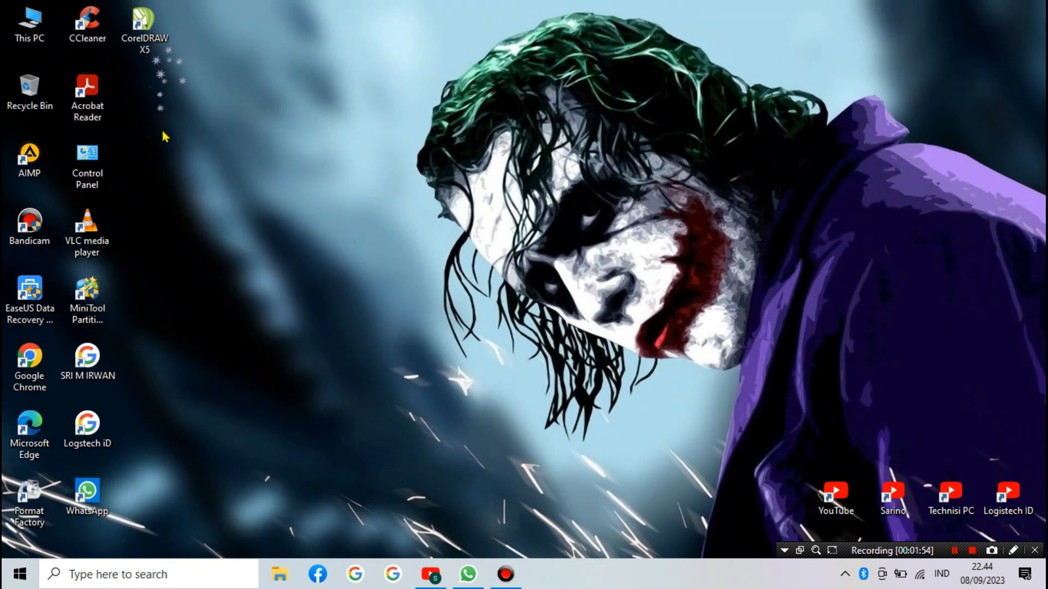
Open the file location of Spotify from the recently added apps
{"action": "left_click", "coordinate": [20, 574]}
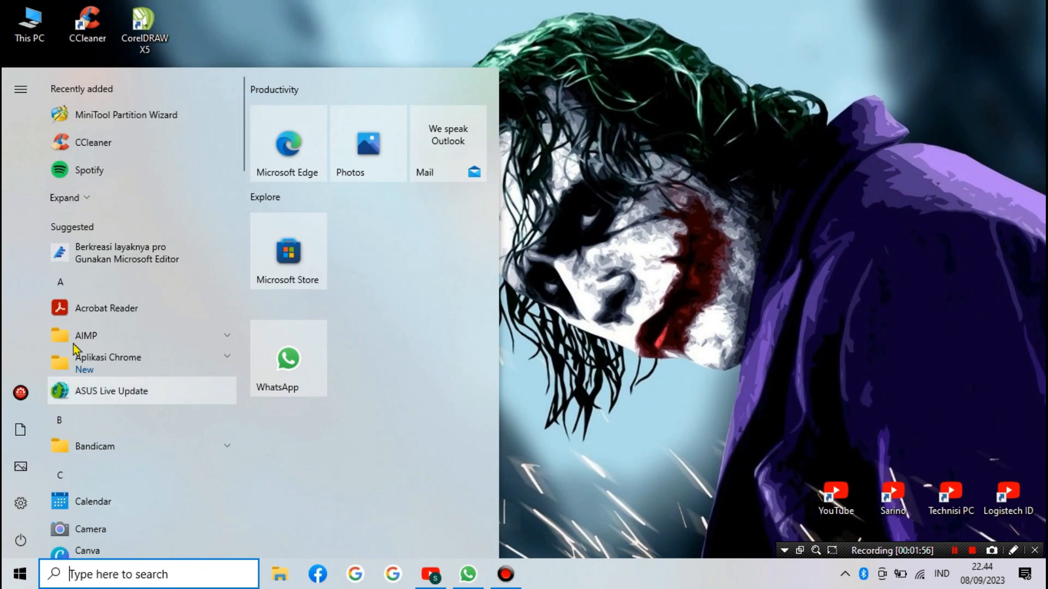
{"action": "left_click", "coordinate": [261, 3]}
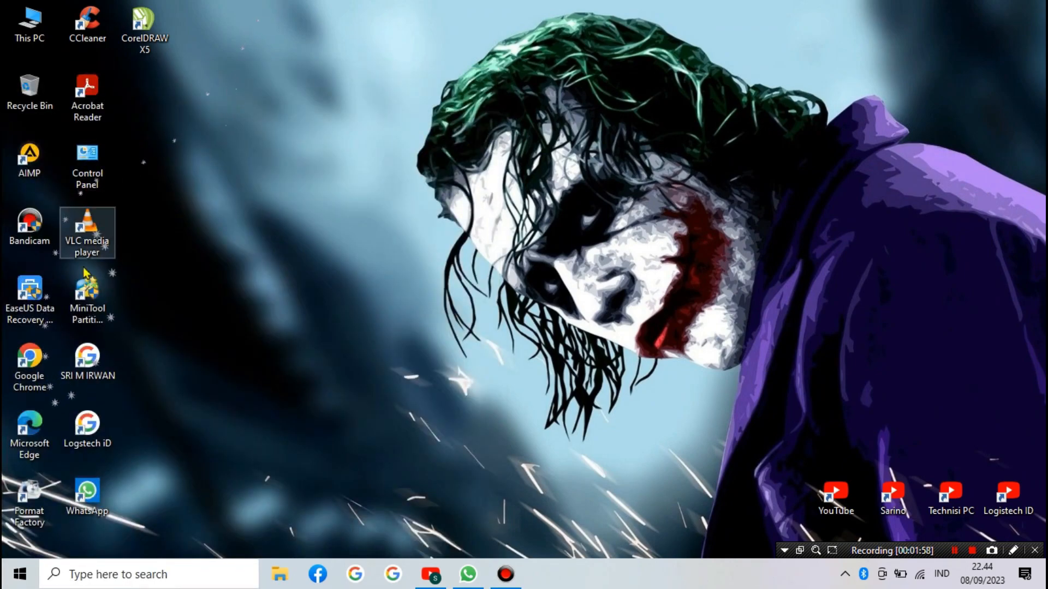
{"action": "left_click", "coordinate": [20, 575]}
{"action": "left_click", "coordinate": [97, 168]}
{"action": "right_click", "coordinate": [97, 169]}
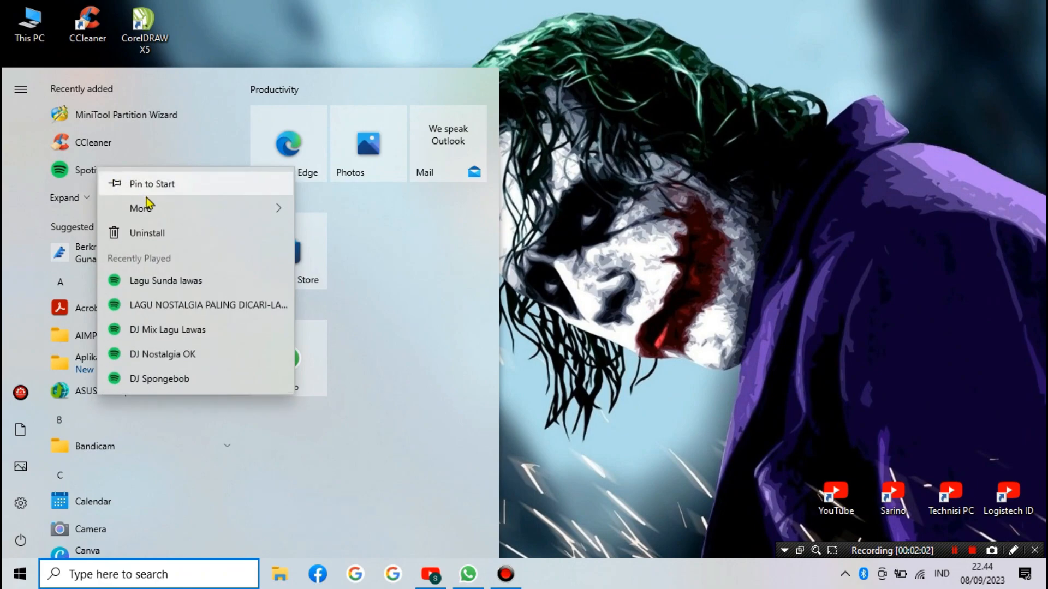
{"action": "mouse_move", "coordinate": [169, 213]}
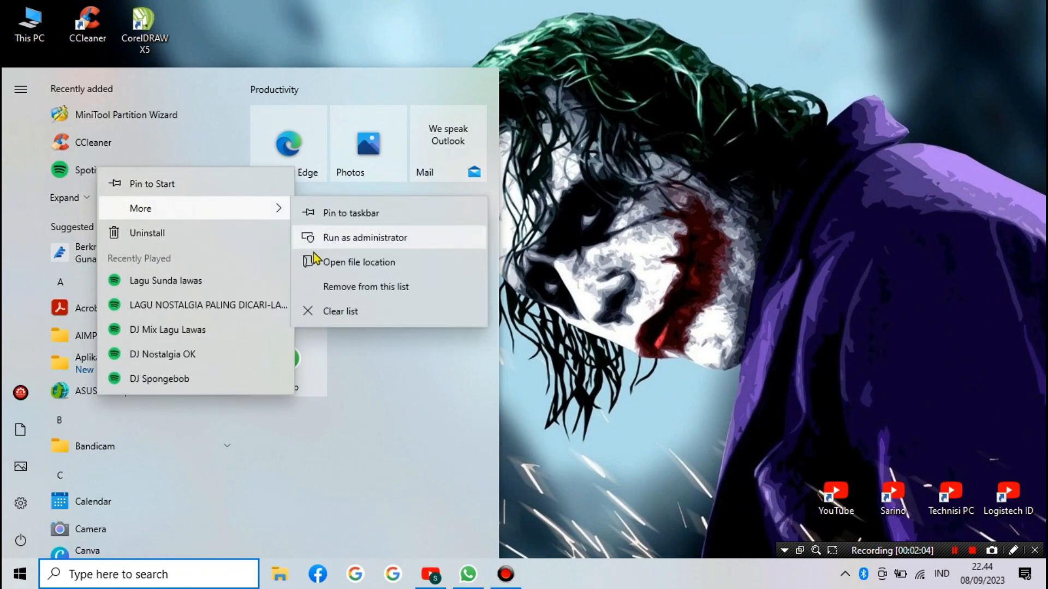
{"action": "left_click", "coordinate": [378, 266]}
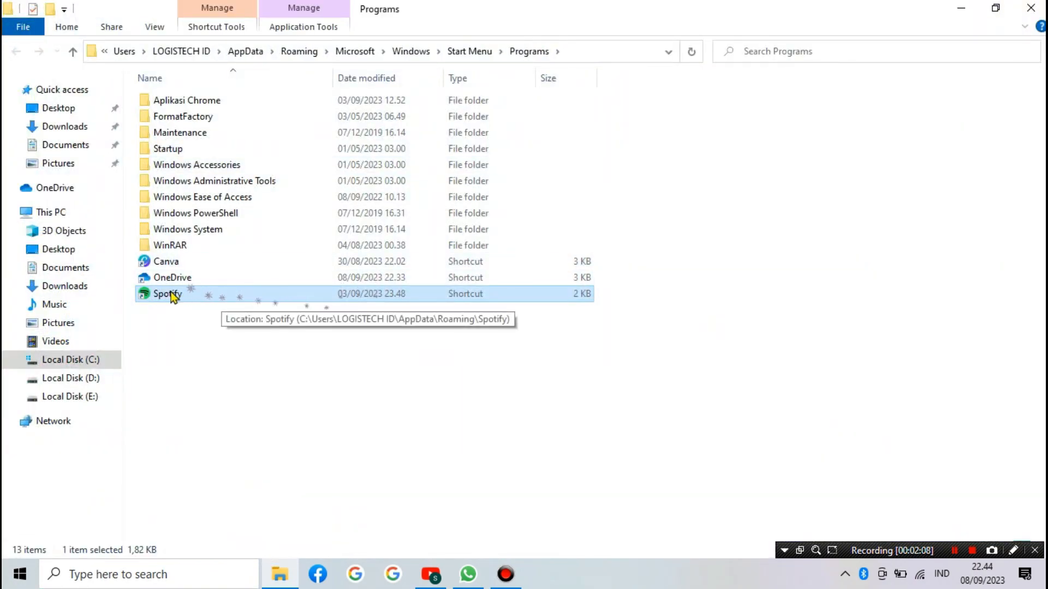
Create a desktop shortcut for Spotify and close the Programs folder window
{"action": "right_click", "coordinate": [169, 296]}
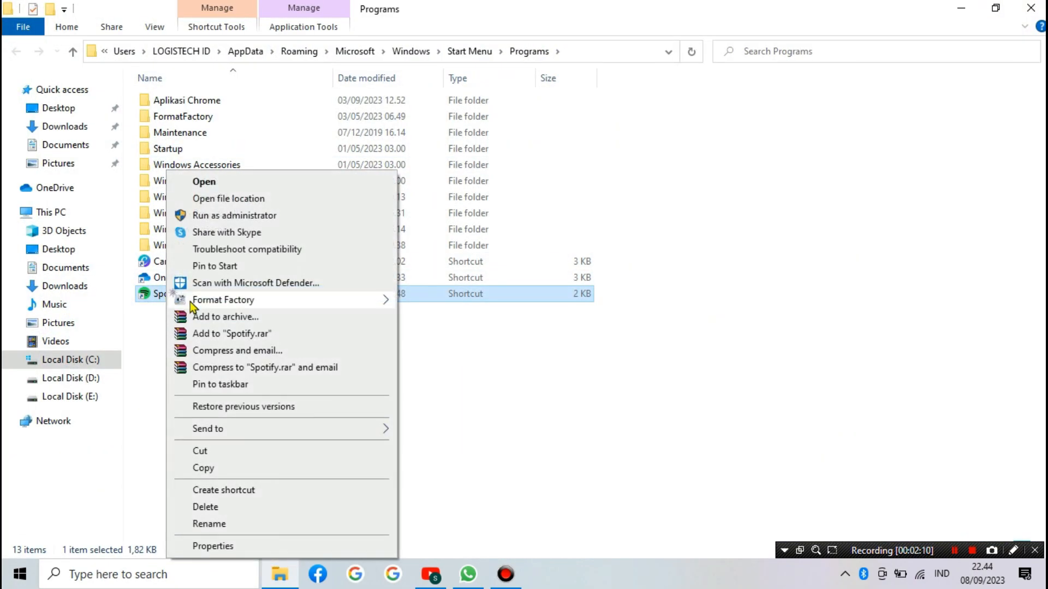
{"action": "mouse_move", "coordinate": [327, 428]}
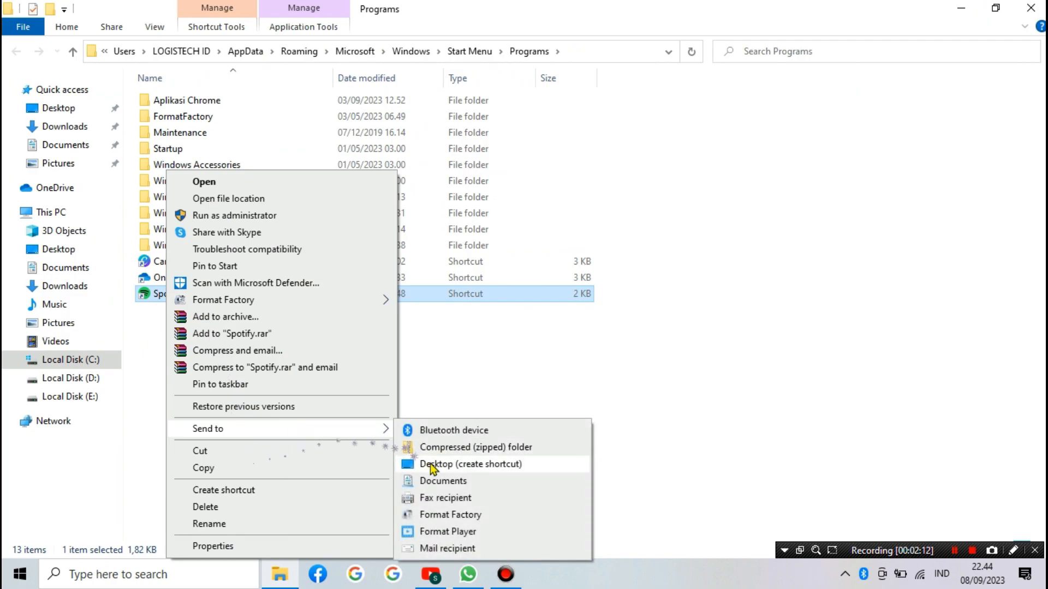
{"action": "left_click", "coordinate": [521, 465]}
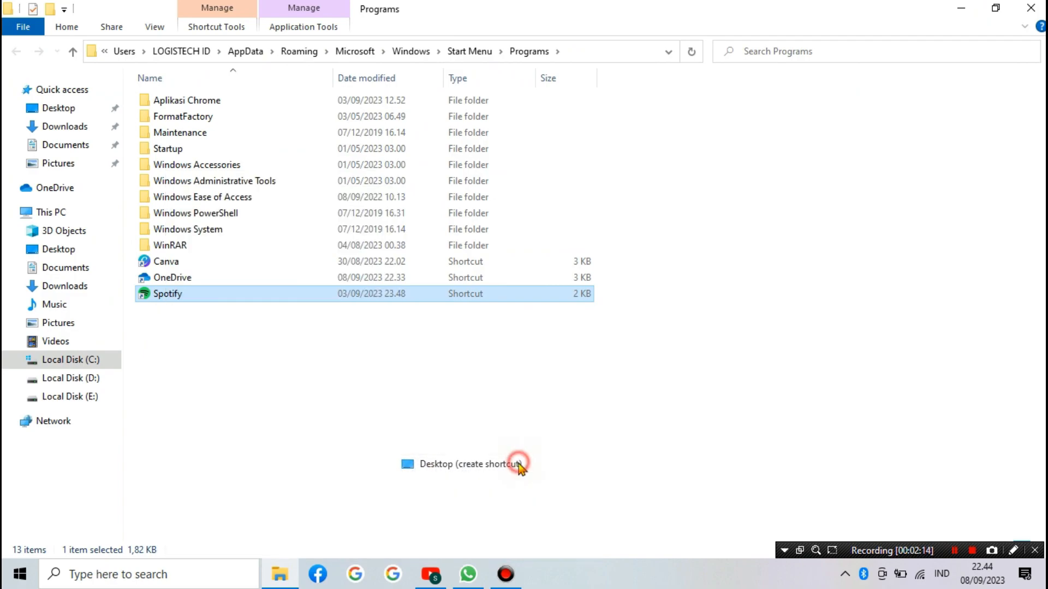
{"action": "left_click", "coordinate": [1031, 8]}
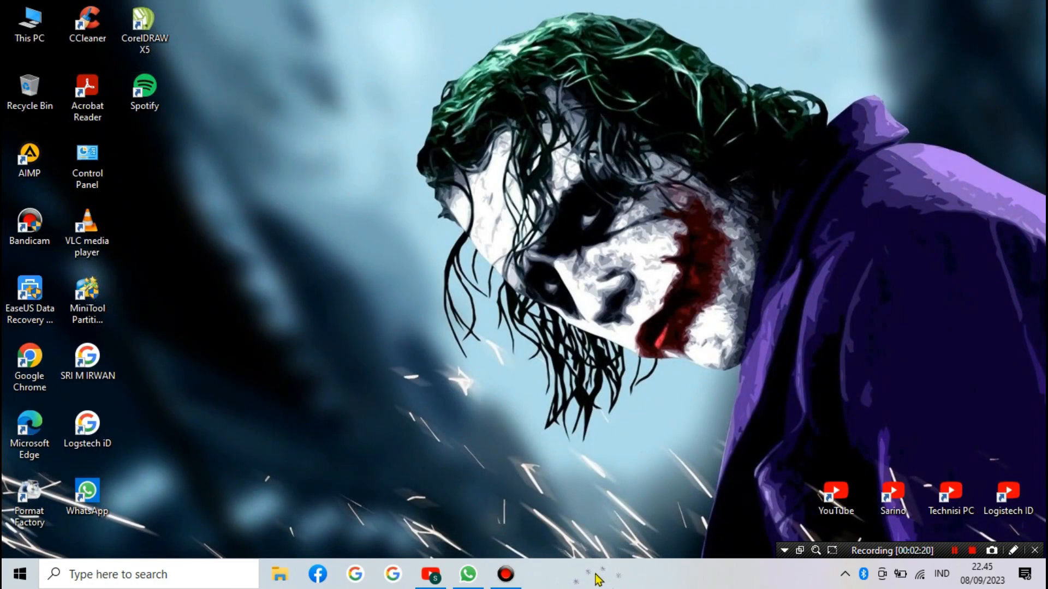
Pin Spotify from the recently added apps to the taskbar and refresh the desktop
{"action": "left_click", "coordinate": [5, 580]}
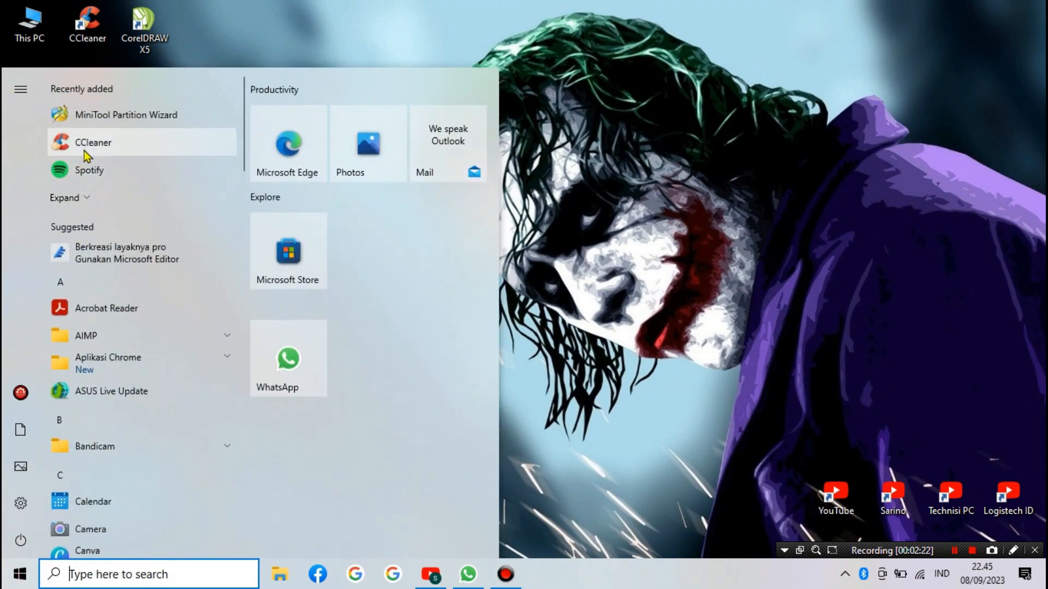
{"action": "right_click", "coordinate": [93, 173]}
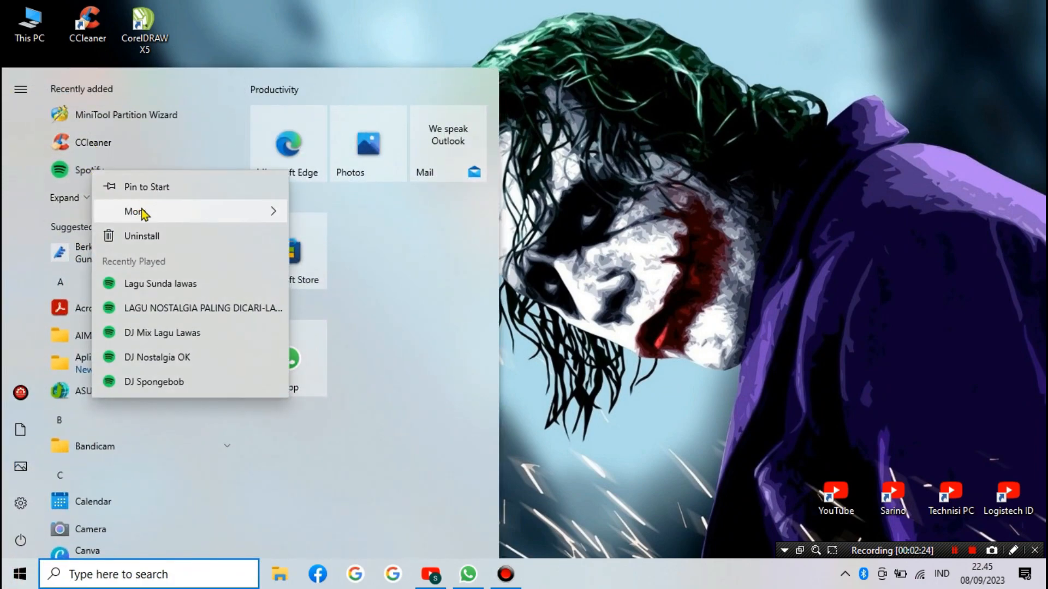
{"action": "mouse_move", "coordinate": [140, 212]}
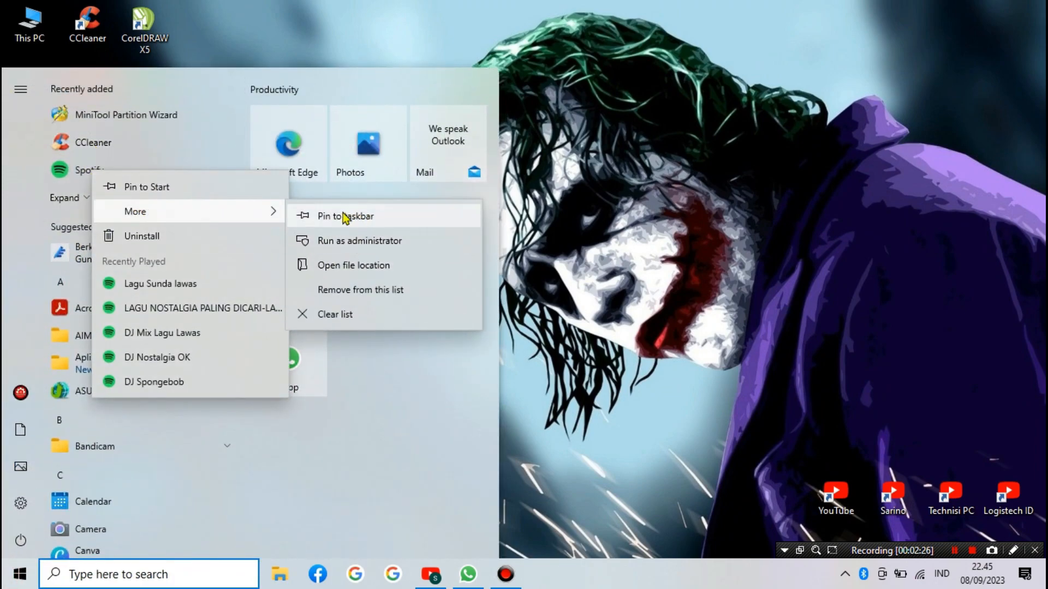
{"action": "left_click", "coordinate": [361, 217]}
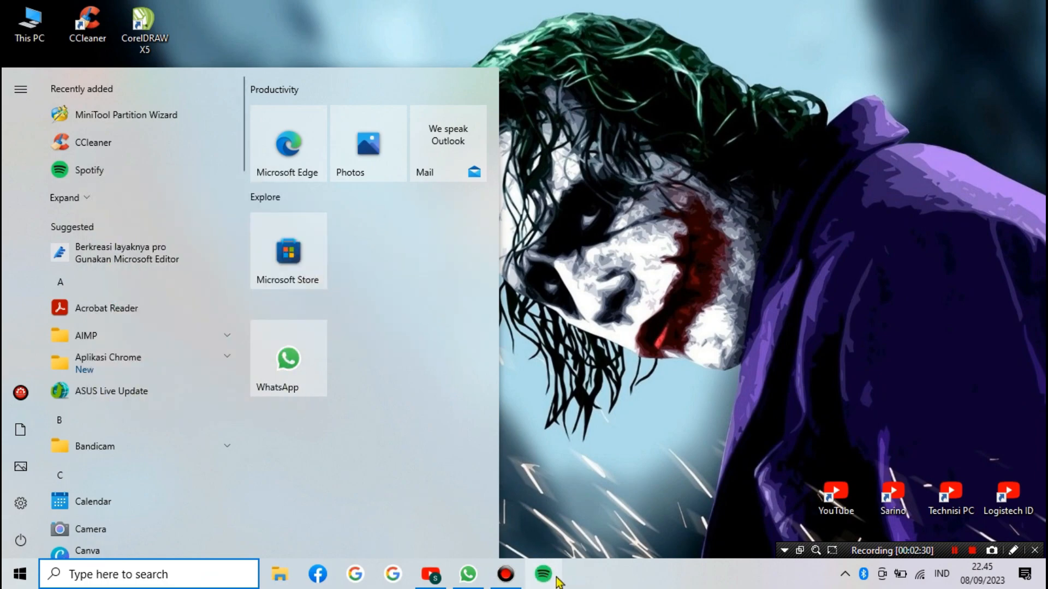
{"action": "left_click", "coordinate": [564, 457]}
{"action": "right_click", "coordinate": [461, 264]}
{"action": "left_click", "coordinate": [493, 311]}
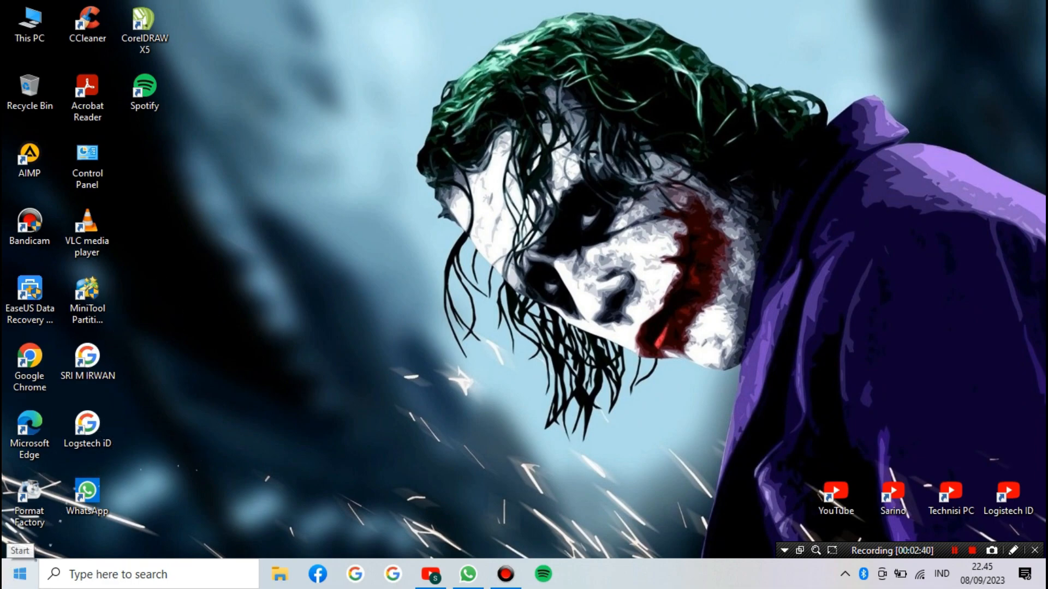
Look through the Start menu's alphabetical app list down to its last entries
{"action": "left_click", "coordinate": [11, 576]}
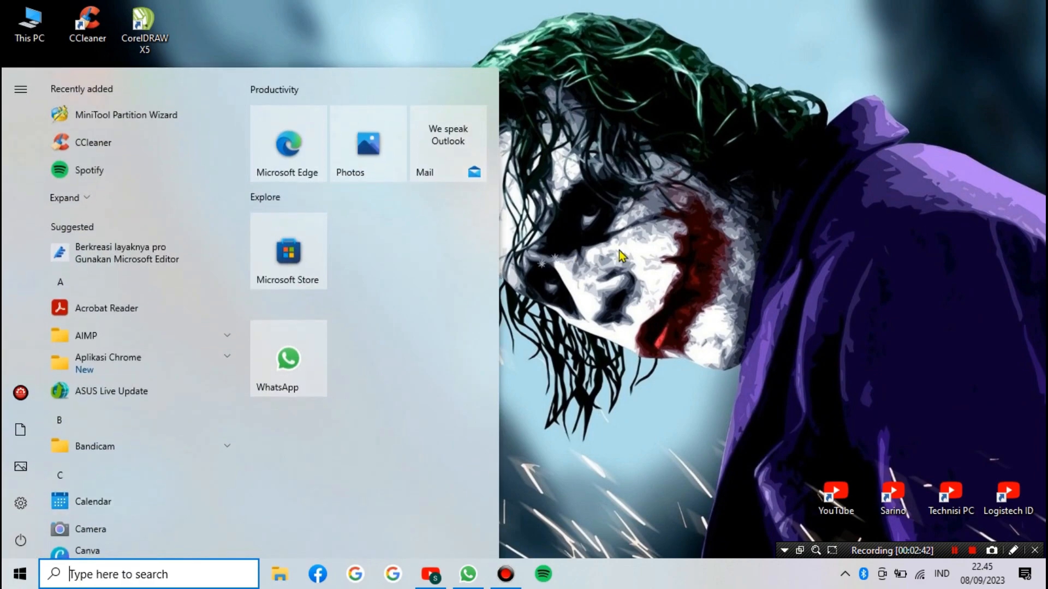
{"action": "scroll", "coordinate": [146, 303], "scroll_direction": "down", "scroll_amount": 5}
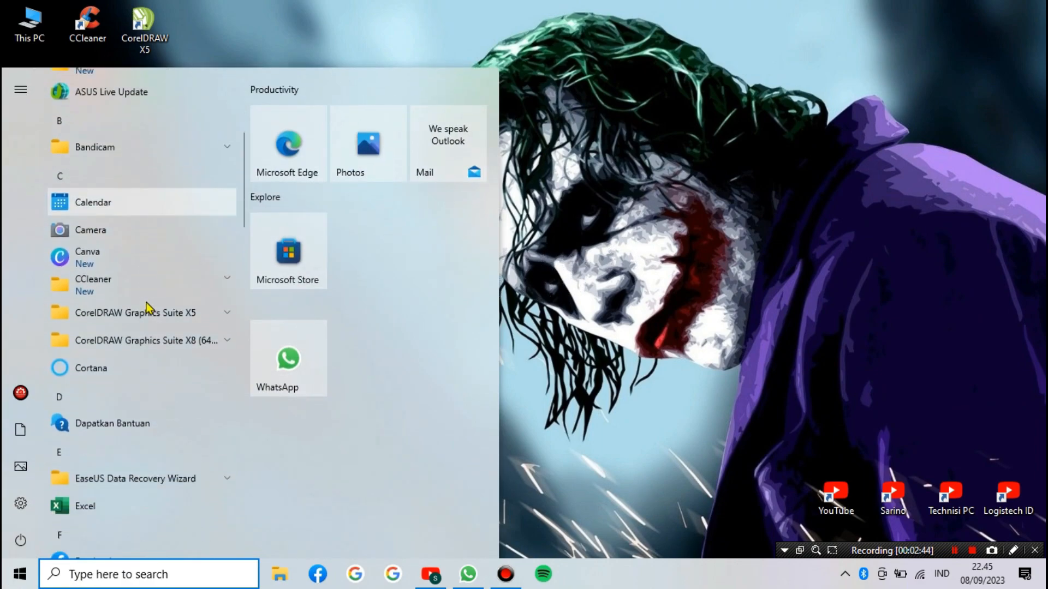
{"action": "scroll", "coordinate": [146, 302], "scroll_direction": "down", "scroll_amount": 10}
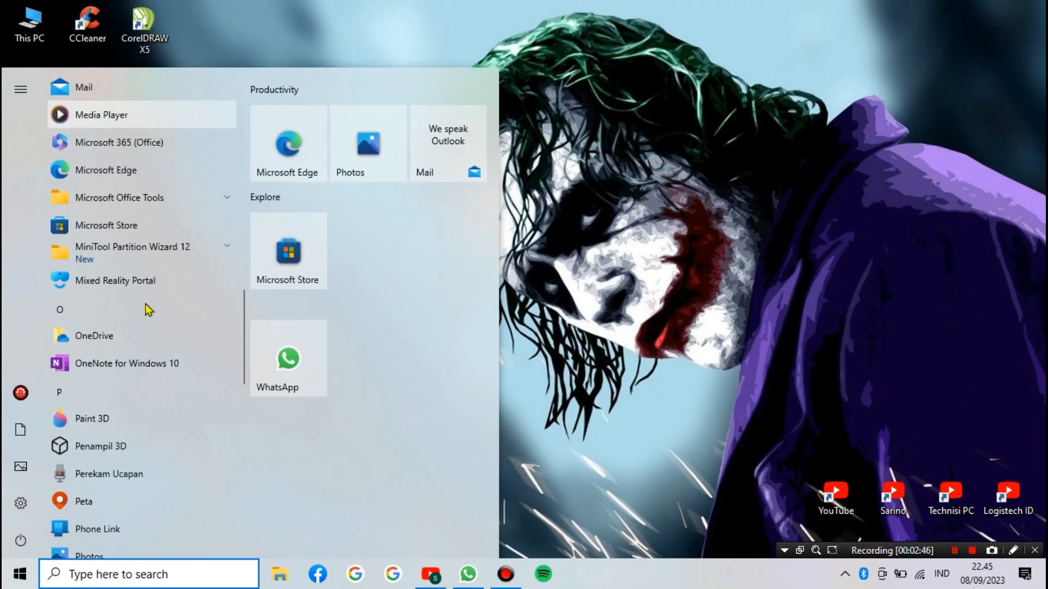
{"action": "scroll", "coordinate": [143, 305], "scroll_direction": "down", "scroll_amount": 10}
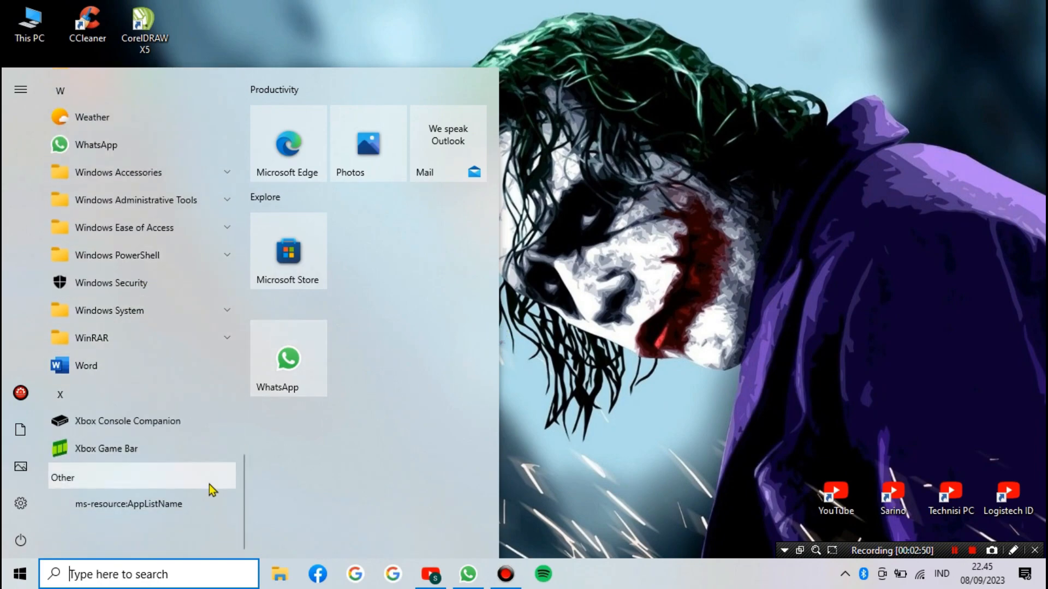
Search for "control panel", open Control Panel and show the list of programs that can be uninstalled
{"action": "left_click", "coordinate": [143, 573]}
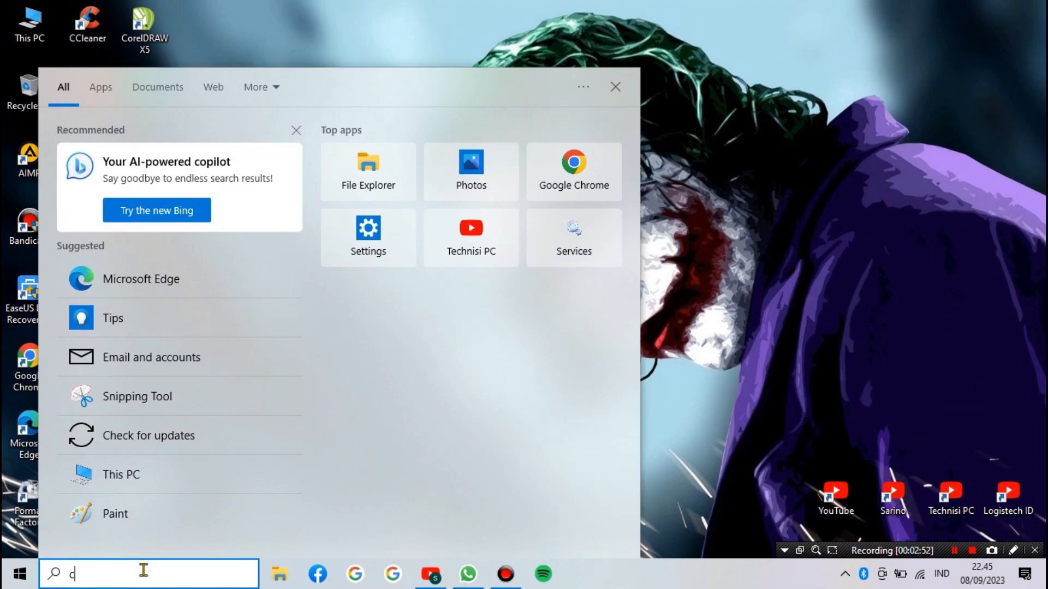
{"action": "type", "text": "control "}
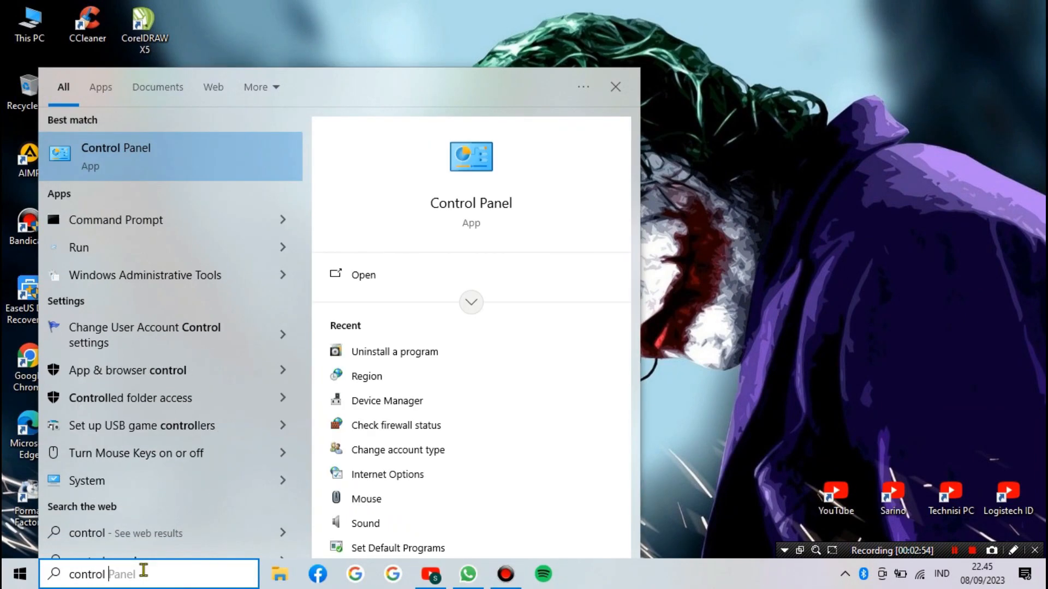
{"action": "type", "text": "panel"}
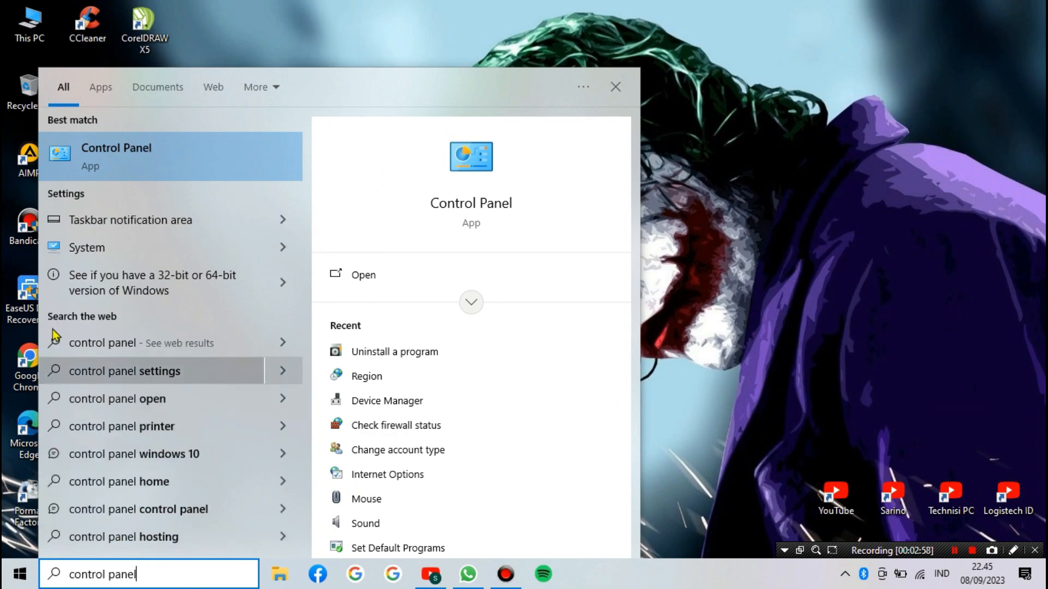
{"action": "left_click", "coordinate": [146, 153]}
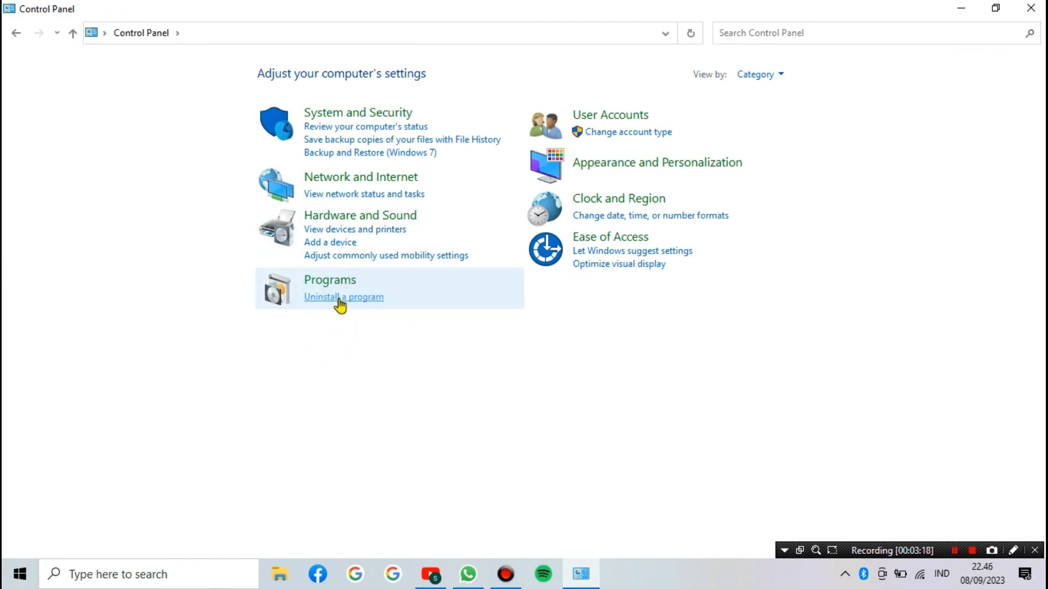
{"action": "left_click", "coordinate": [338, 298]}
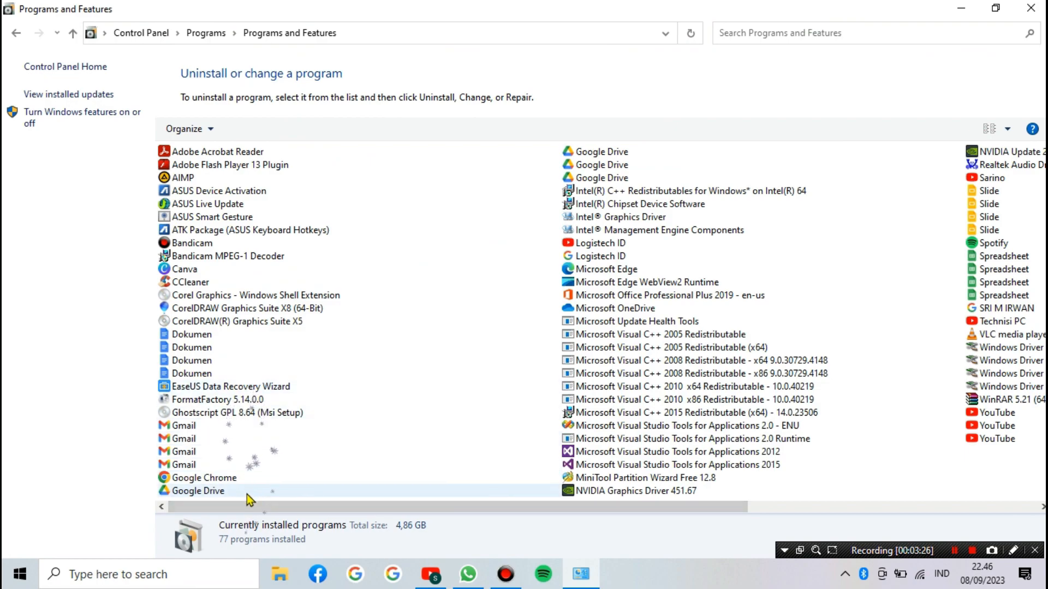
{"action": "left_click_drag", "start_coordinate": [250, 505], "coordinate": [295, 493]}
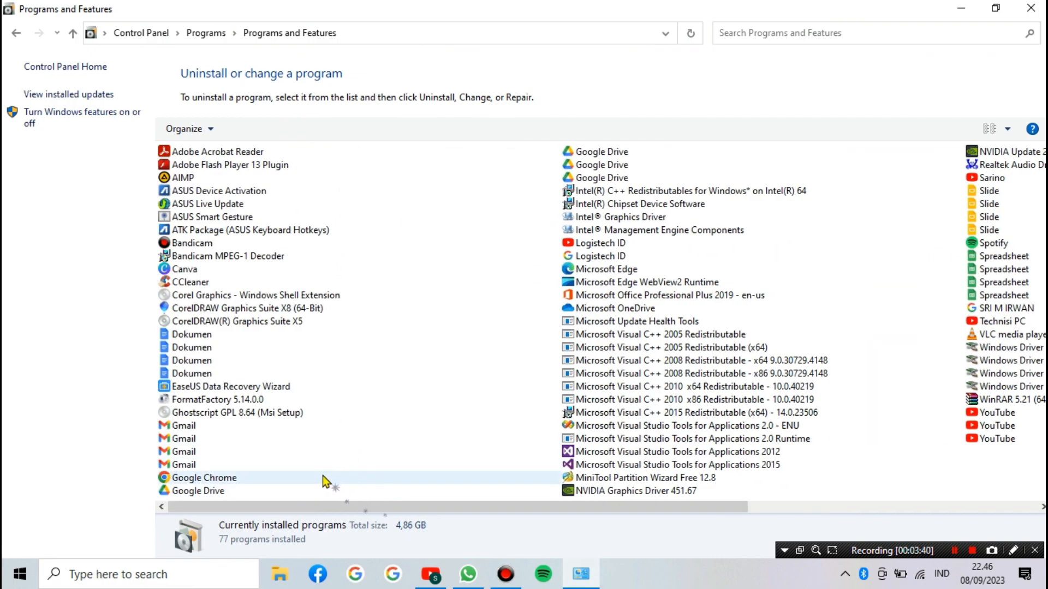
Check the uninstall options offered for CCleaner, Canva, AIMP and Google Chrome without uninstalling them
{"action": "left_click", "coordinate": [181, 282]}
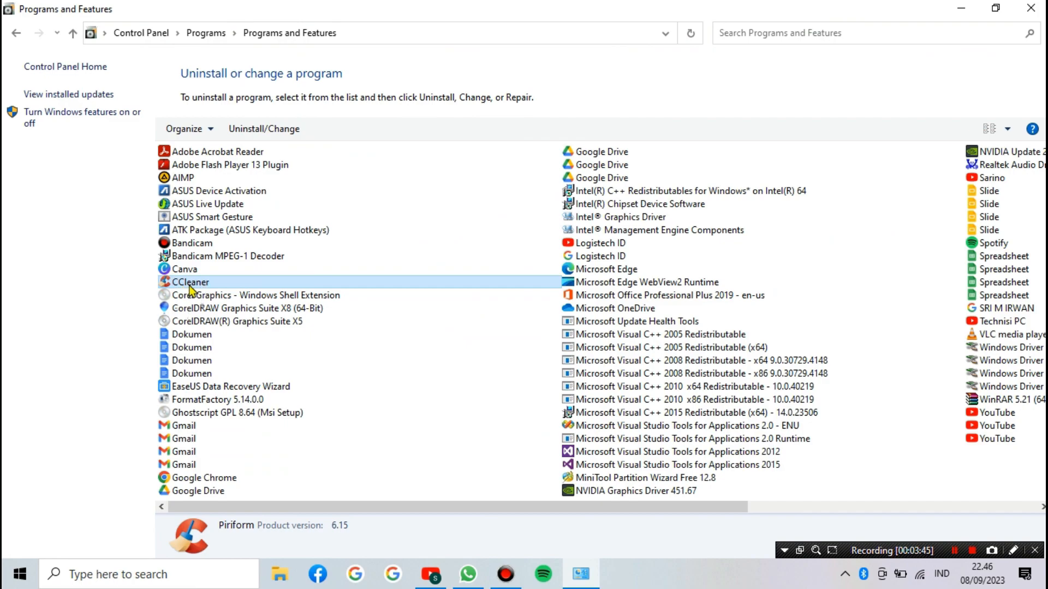
{"action": "right_click", "coordinate": [192, 286]}
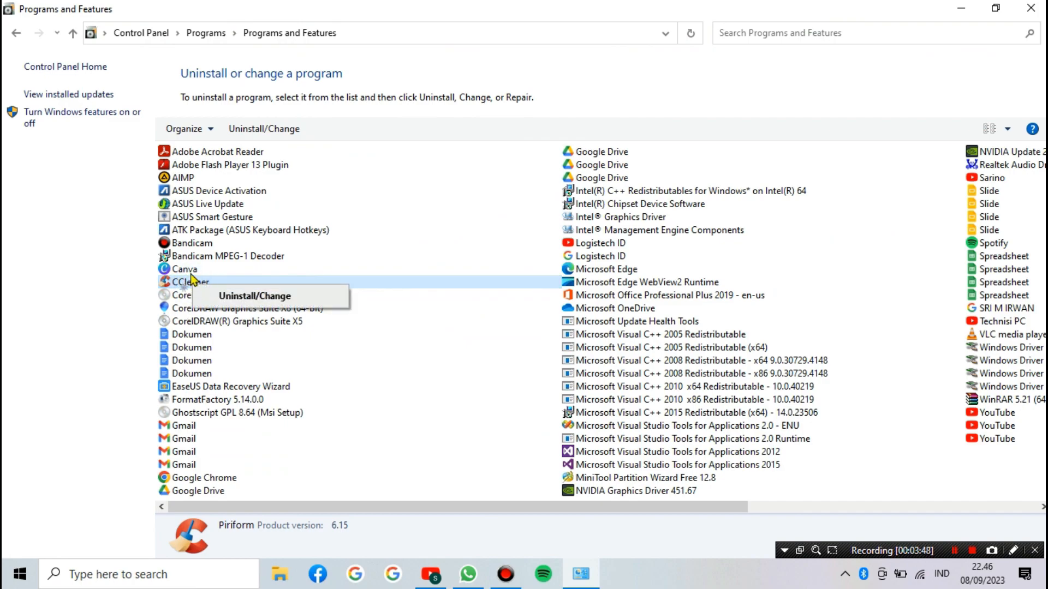
{"action": "right_click", "coordinate": [191, 273]}
{"action": "left_click", "coordinate": [187, 268]}
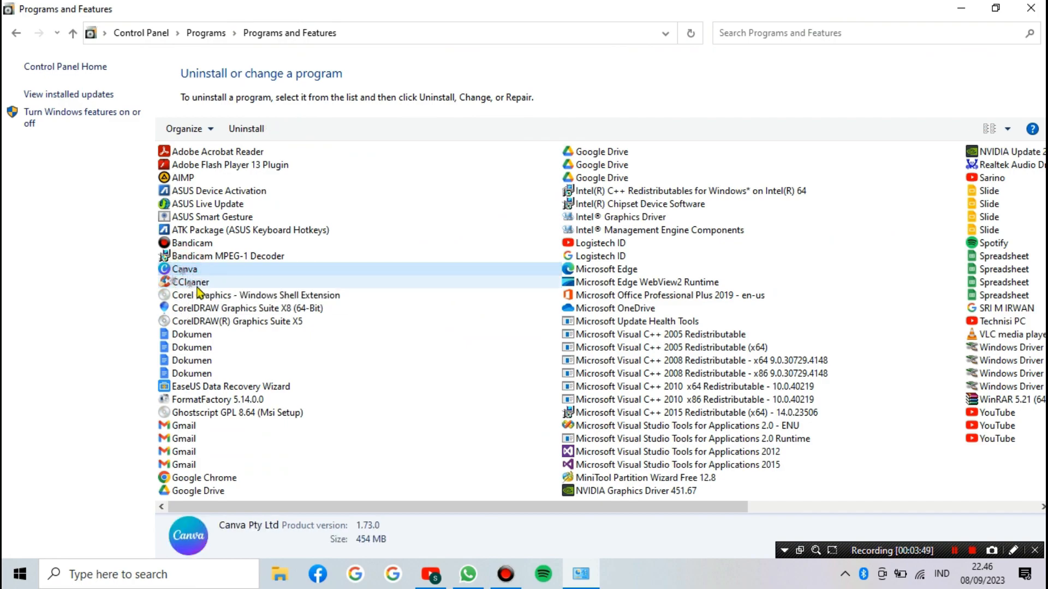
{"action": "right_click", "coordinate": [189, 175]}
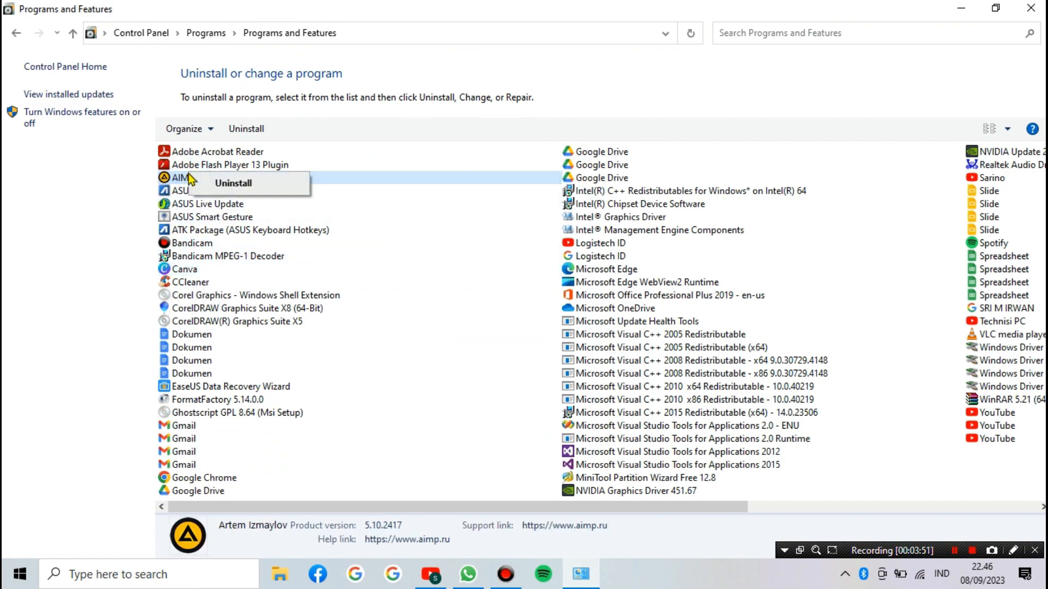
{"action": "left_click", "coordinate": [179, 177]}
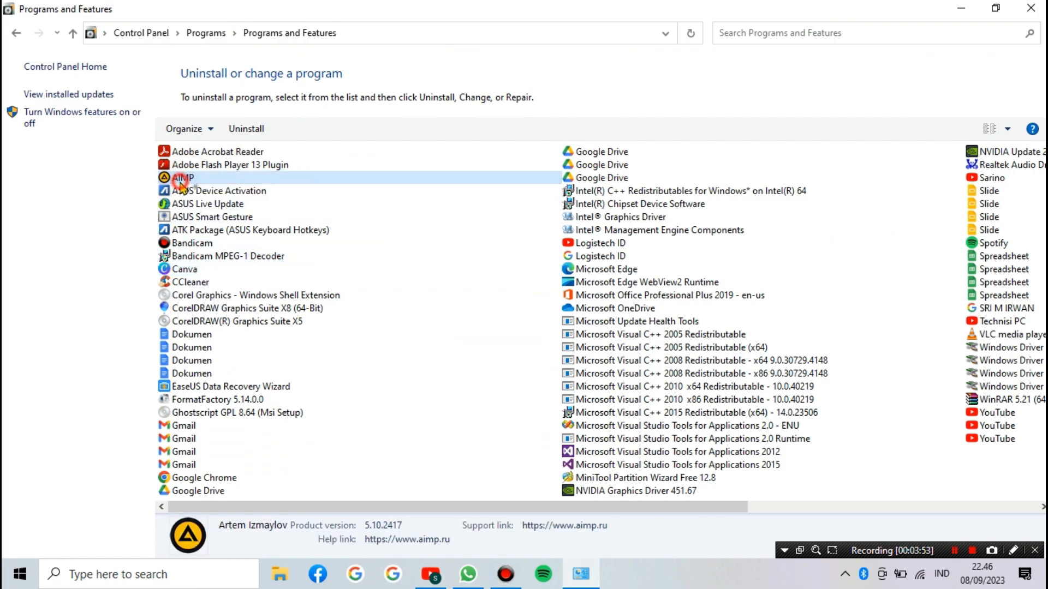
{"action": "right_click", "coordinate": [179, 475]}
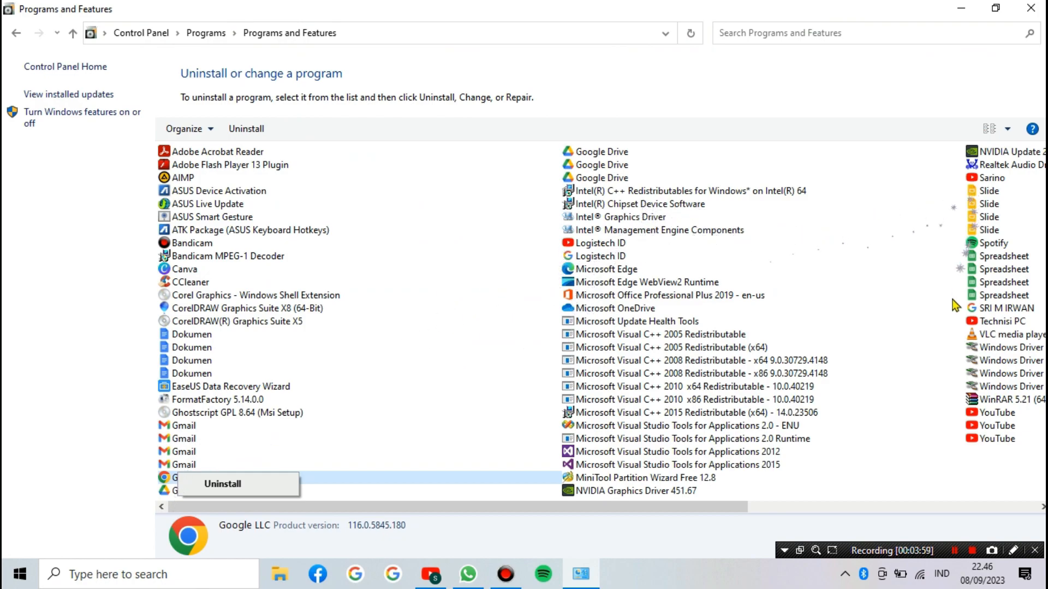
Check the uninstall options for MiniTool Partition Wizard Free 12.8 and CorelDRAW(R) Graphics Suite X5, keeping both installed
{"action": "left_click", "coordinate": [636, 478]}
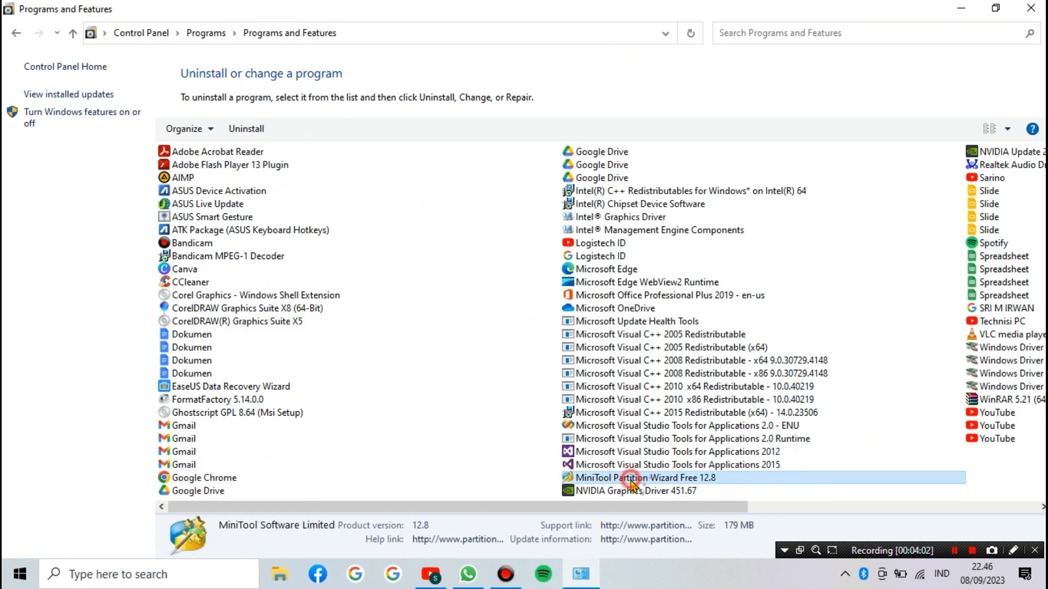
{"action": "right_click", "coordinate": [636, 476]}
{"action": "left_click", "coordinate": [596, 507]}
{"action": "left_click_drag", "start_coordinate": [597, 507], "coordinate": [476, 507]}
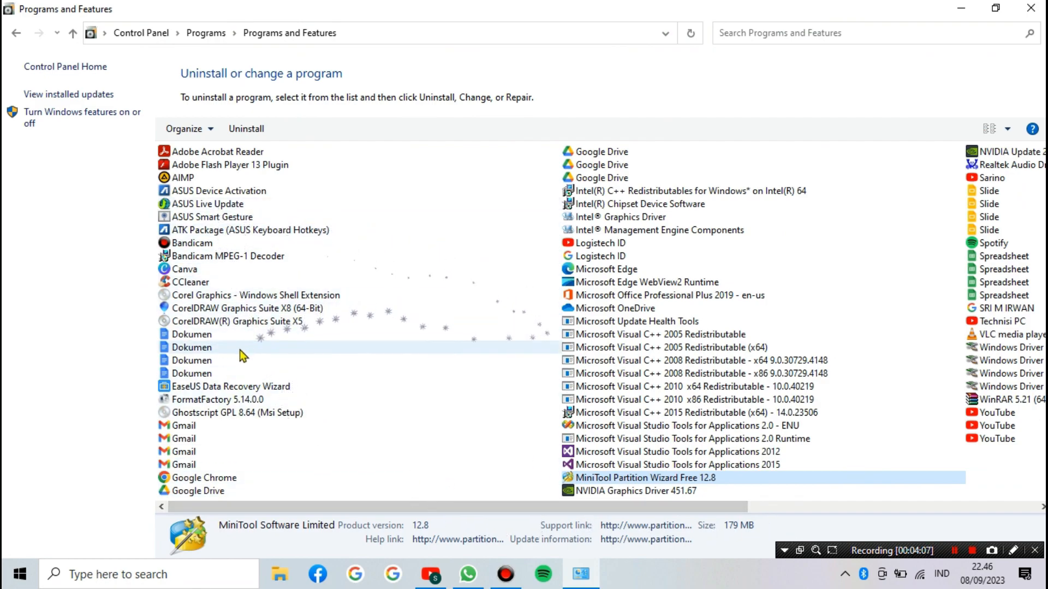
{"action": "right_click", "coordinate": [195, 322]}
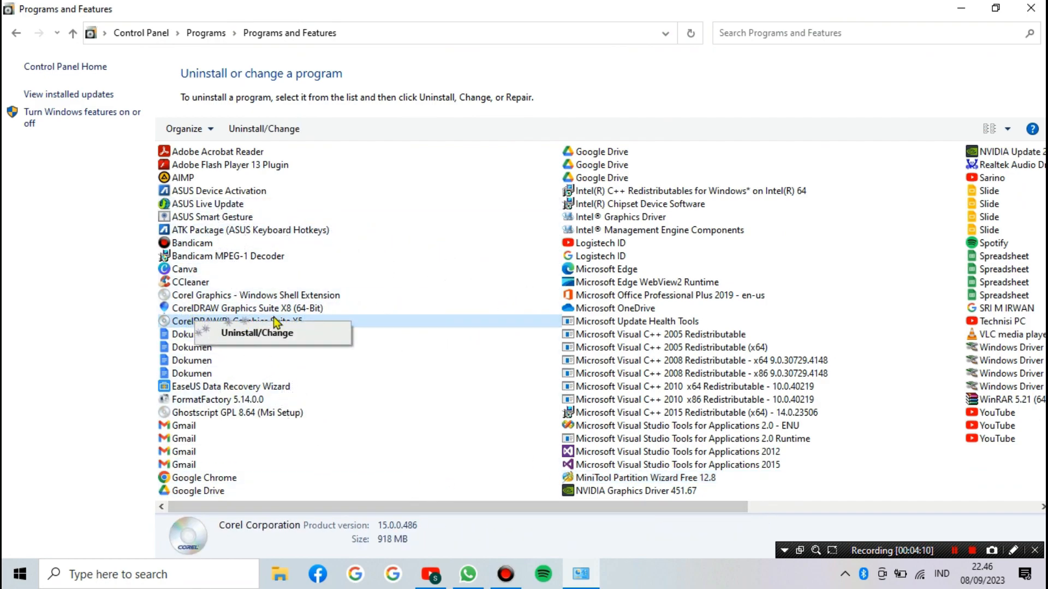
{"action": "left_click", "coordinate": [479, 232]}
Inspect the uninstall options for programs at the end of the list, including Spotify, NVIDIA Update, YouTube and VLC media player
{"action": "left_click_drag", "start_coordinate": [285, 507], "coordinate": [575, 509]}
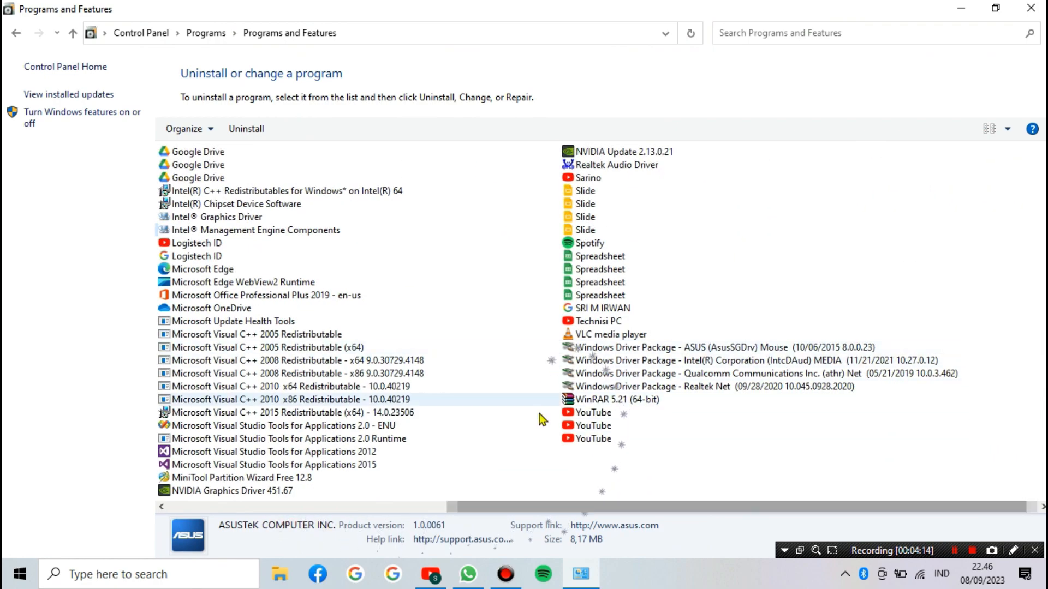
{"action": "left_click", "coordinate": [593, 243]}
{"action": "right_click", "coordinate": [595, 244]}
{"action": "right_click", "coordinate": [585, 180]}
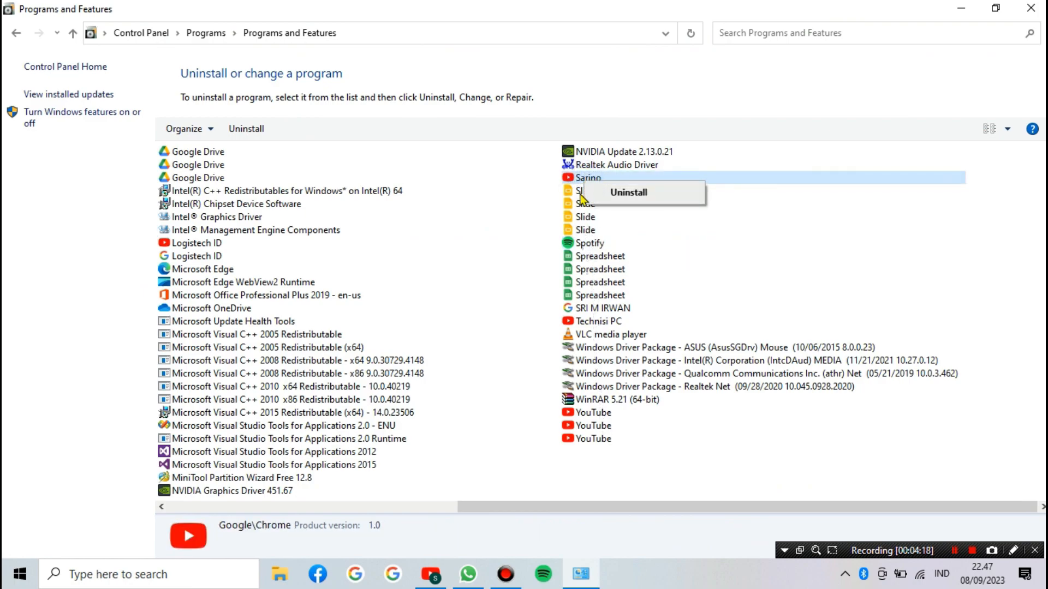
{"action": "left_click", "coordinate": [601, 156]}
{"action": "right_click", "coordinate": [600, 150]}
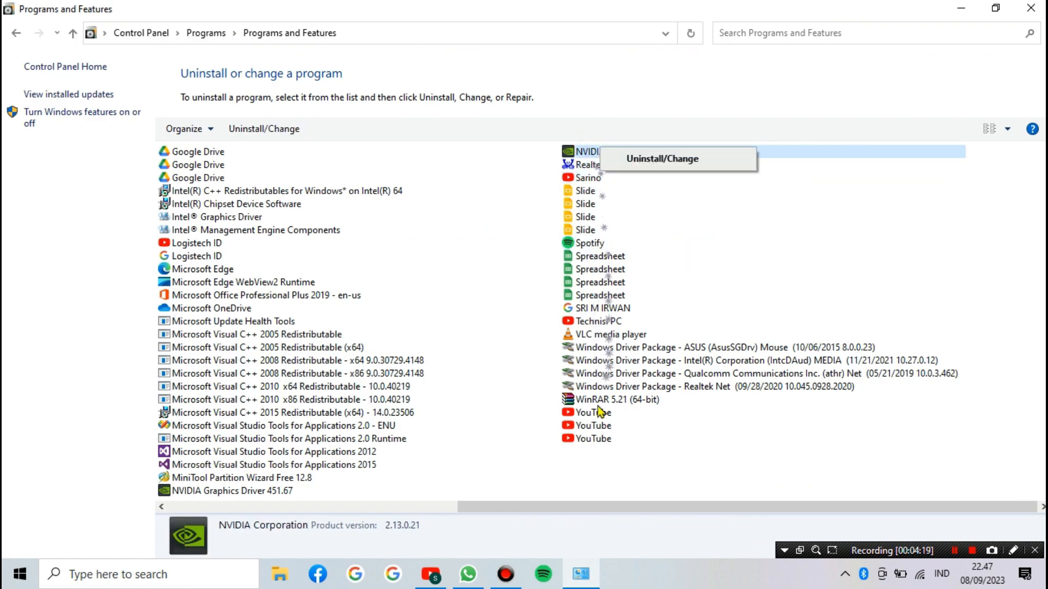
{"action": "right_click", "coordinate": [586, 429]}
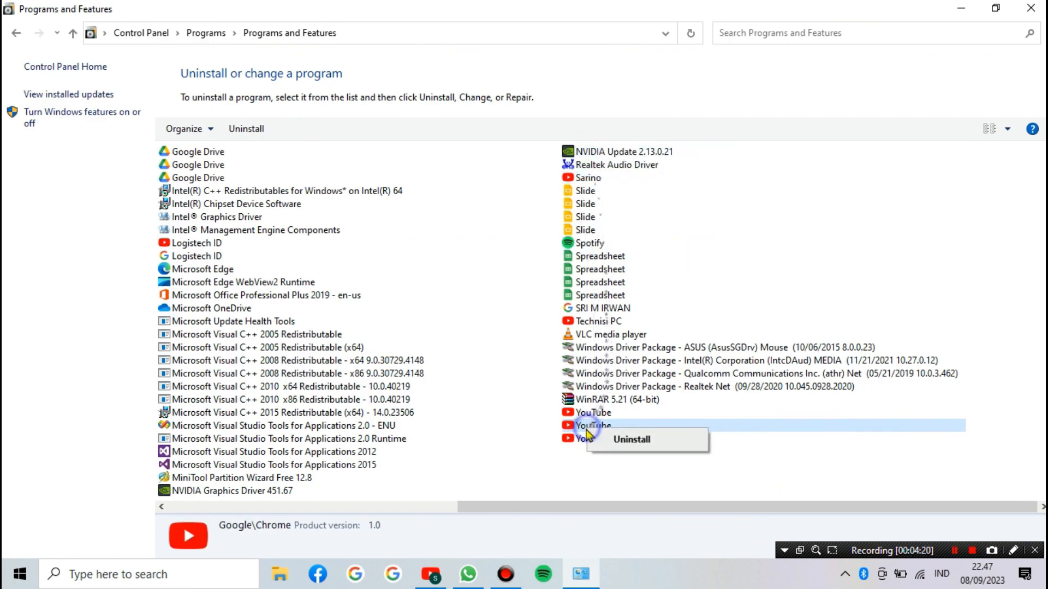
{"action": "right_click", "coordinate": [582, 327]}
{"action": "right_click", "coordinate": [573, 334]}
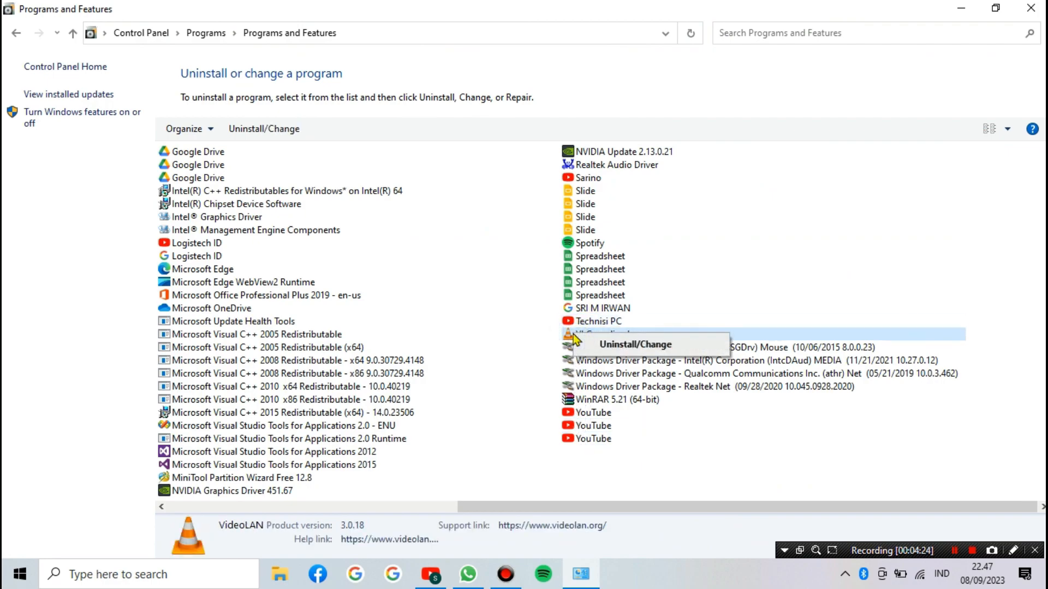
{"action": "left_click", "coordinate": [738, 284]}
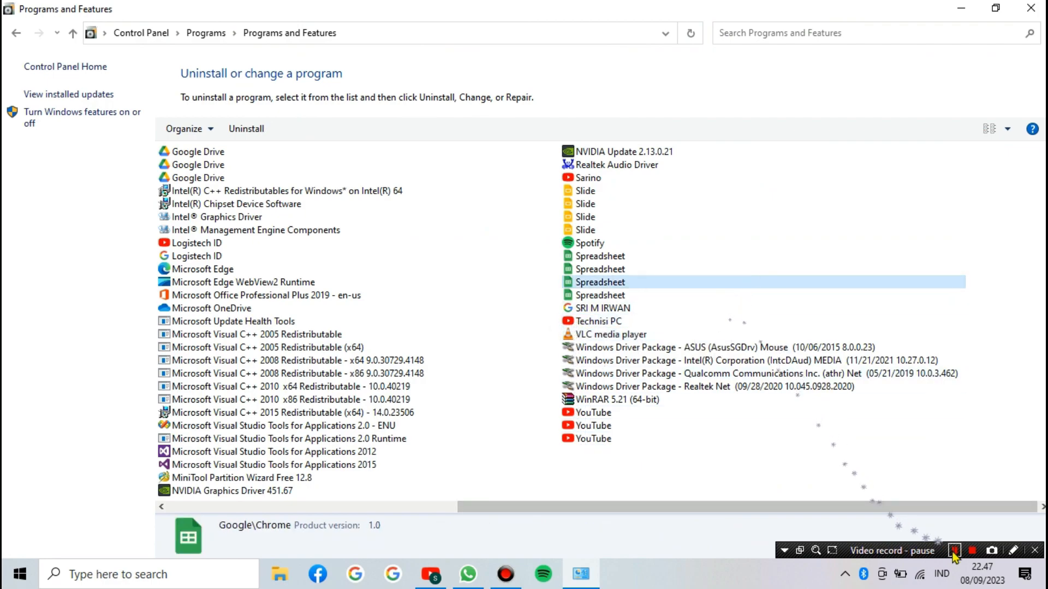
{"action": "left_click", "coordinate": [954, 550]}
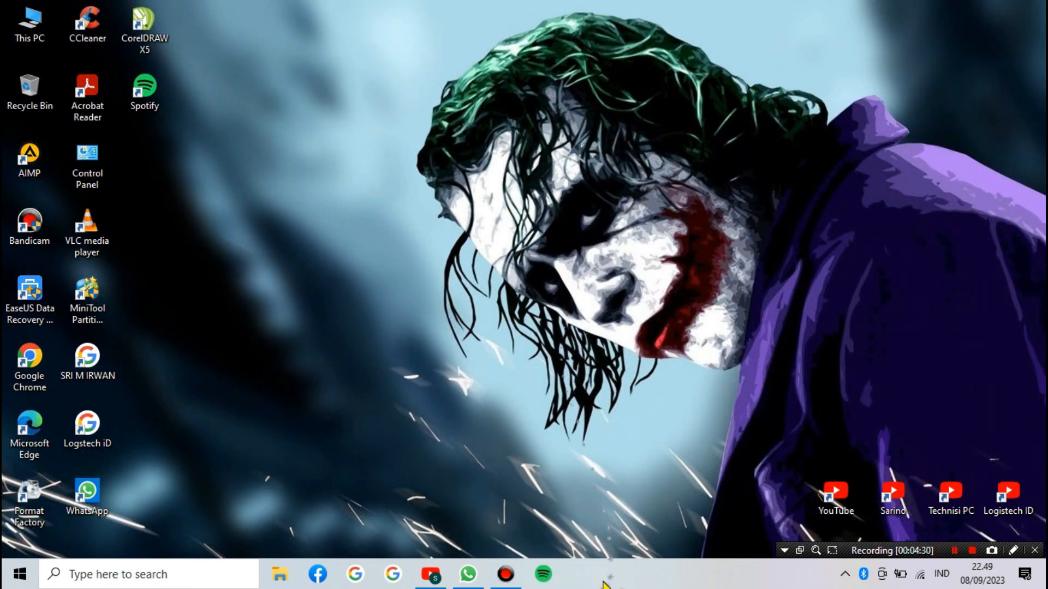
Open Task Manager from the desktop, view the running processes in a maximized window and close it
{"action": "right_click", "coordinate": [623, 579]}
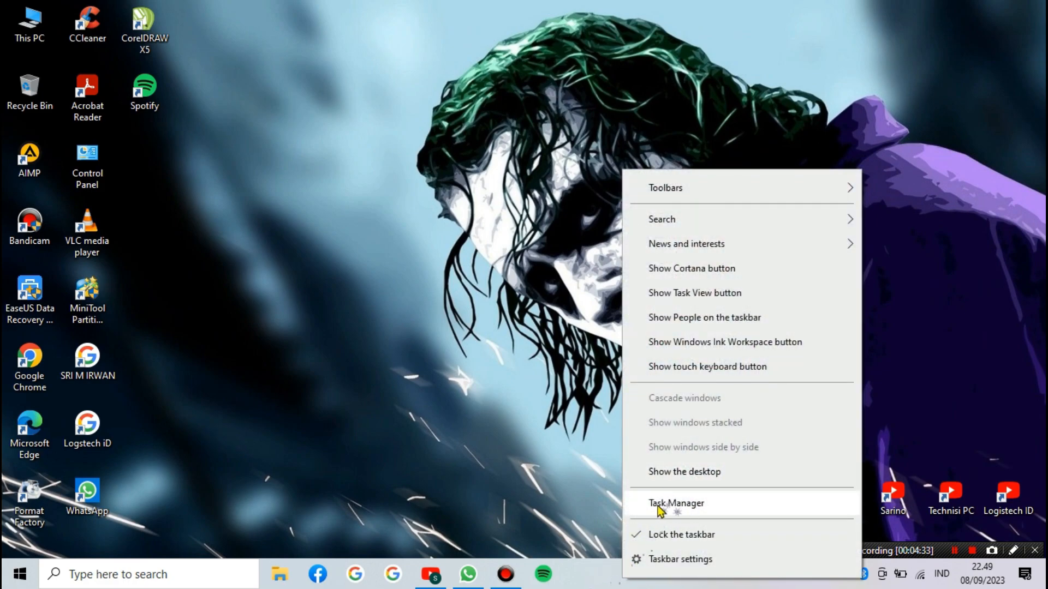
{"action": "left_click", "coordinate": [678, 504]}
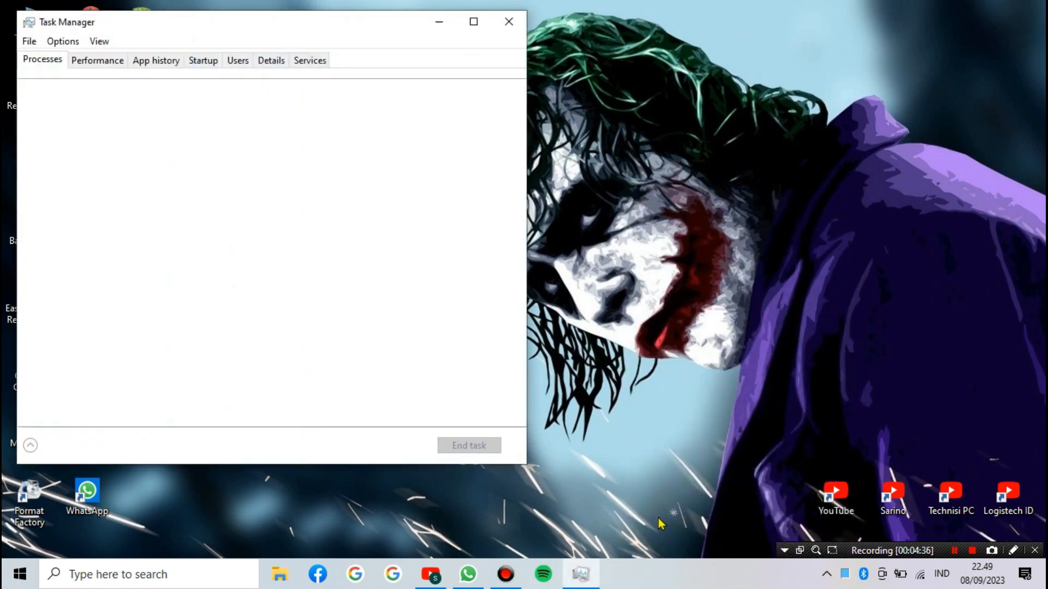
{"action": "left_click", "coordinate": [473, 22]}
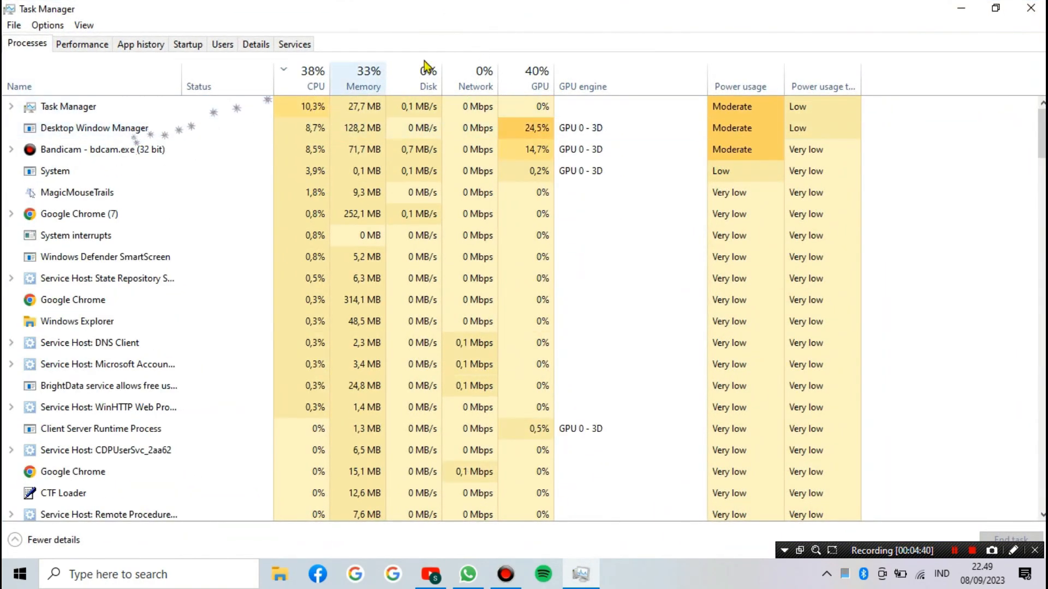
{"action": "left_click", "coordinate": [1032, 8]}
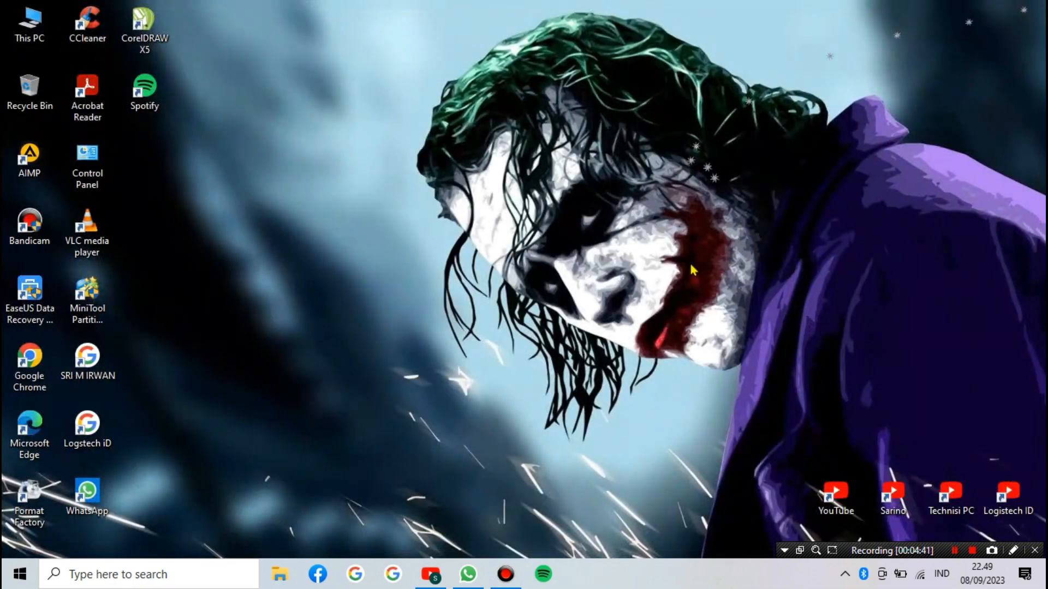
Open Task Manager again, reduce it to fewer details and move its window toward the middle of the desktop
{"action": "right_click", "coordinate": [647, 583]}
{"action": "left_click", "coordinate": [710, 516]}
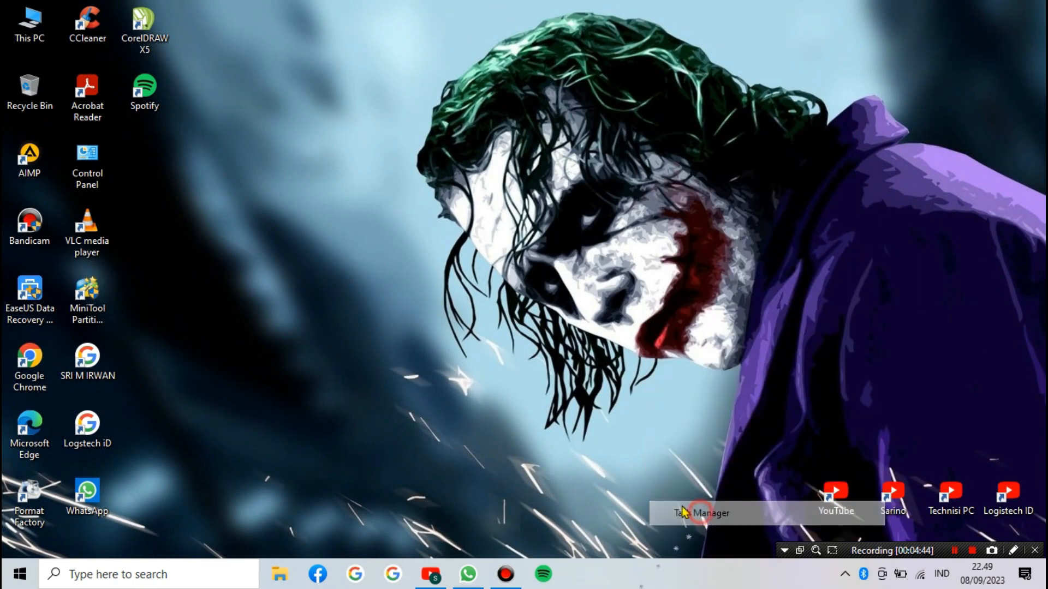
{"action": "left_click", "coordinate": [43, 450]}
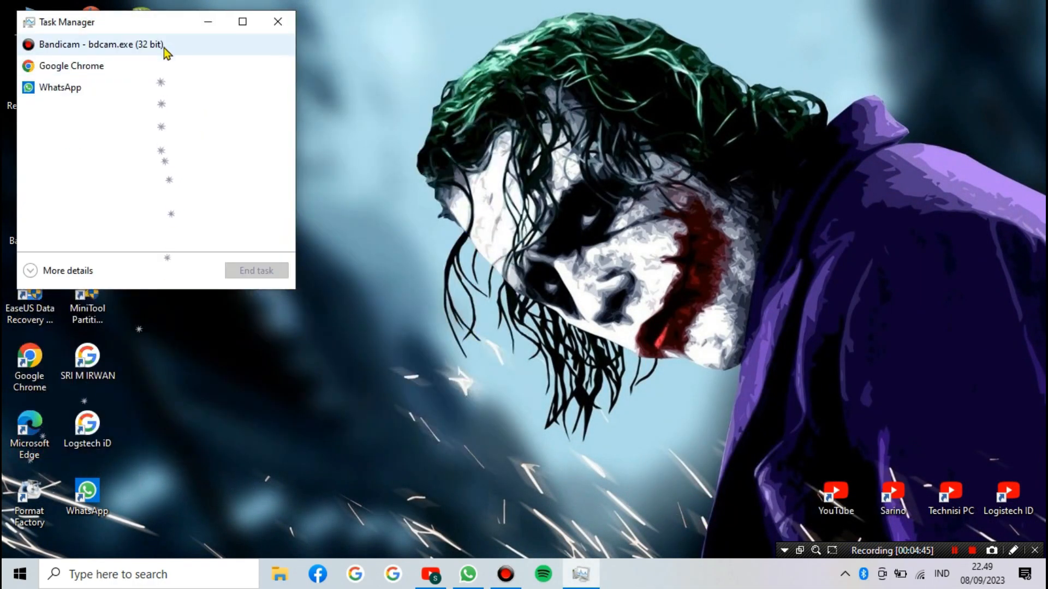
{"action": "left_click_drag", "start_coordinate": [162, 18], "coordinate": [467, 57]}
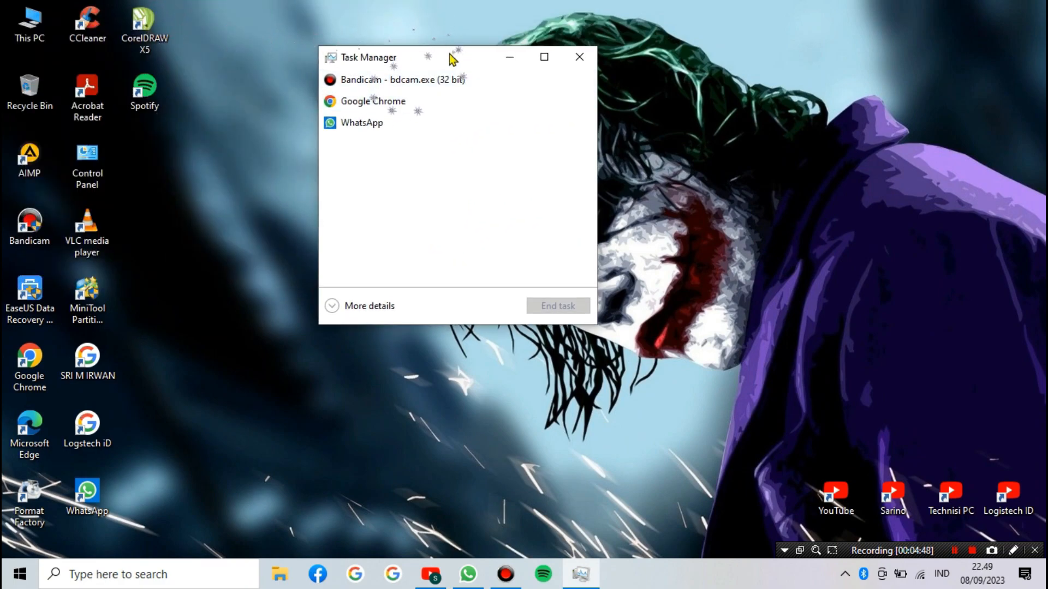
Expand Task Manager to more details and examine the full list of running processes
{"action": "left_click", "coordinate": [334, 306]}
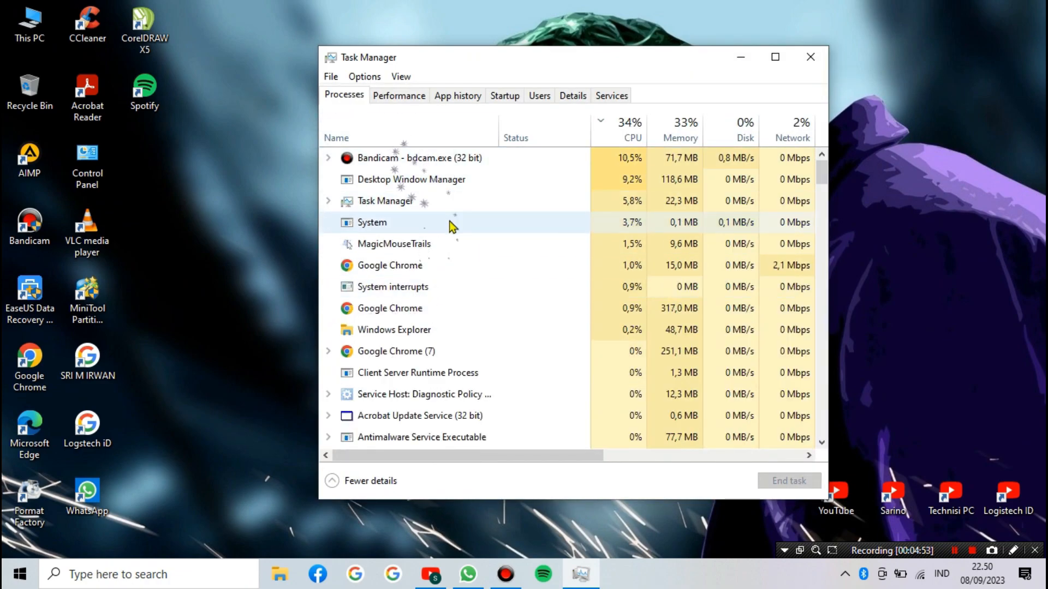
{"action": "left_click_drag", "start_coordinate": [822, 170], "coordinate": [824, 247]}
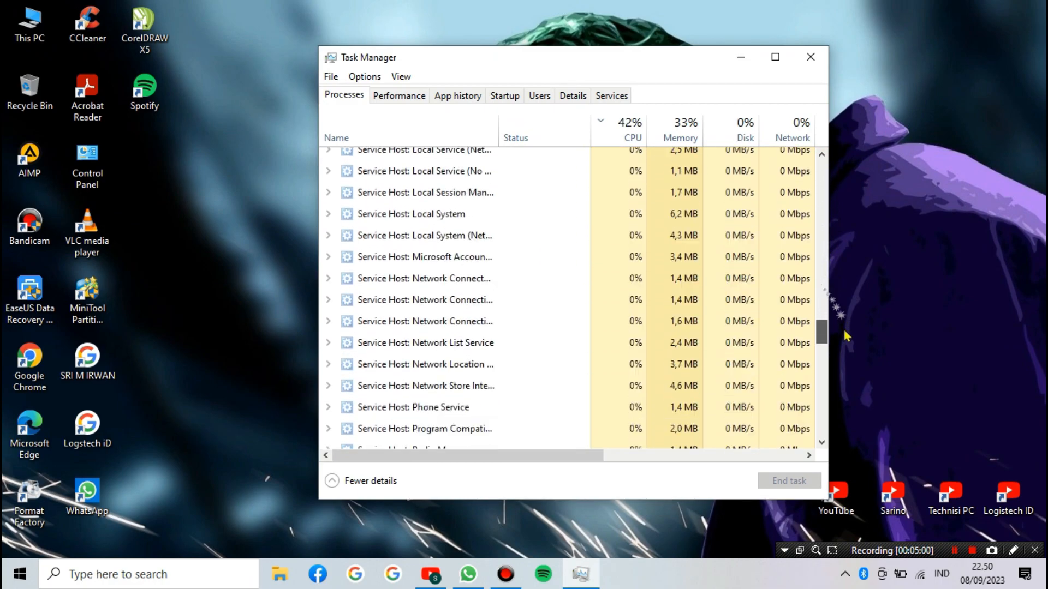
Find Windows Explorer in the list of running processes and restart it
{"action": "left_click_drag", "start_coordinate": [856, 389], "coordinate": [831, 424]}
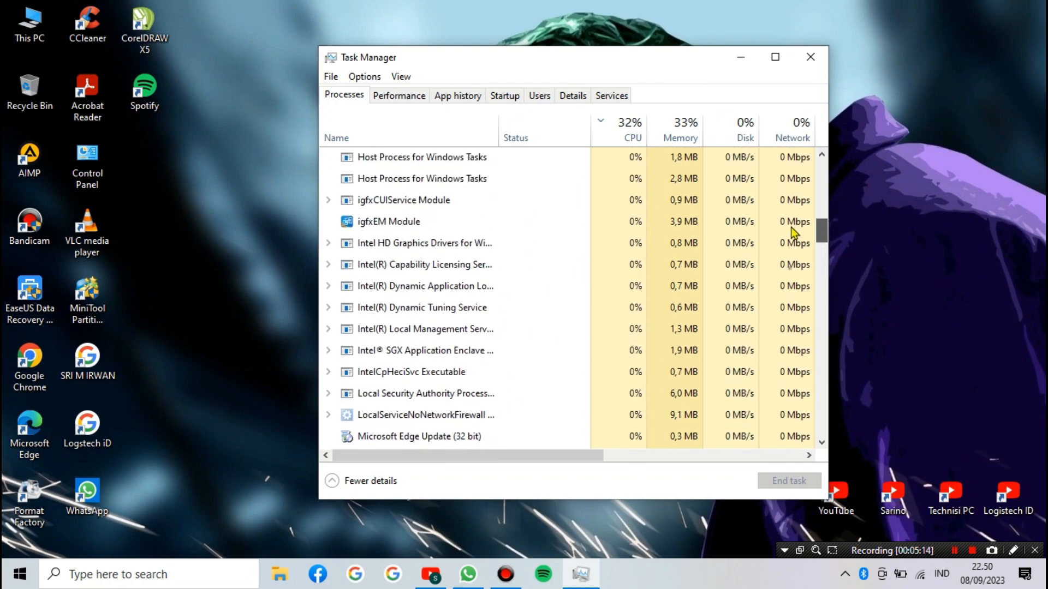
{"action": "scroll", "coordinate": [793, 223], "scroll_direction": "up", "scroll_amount": 10}
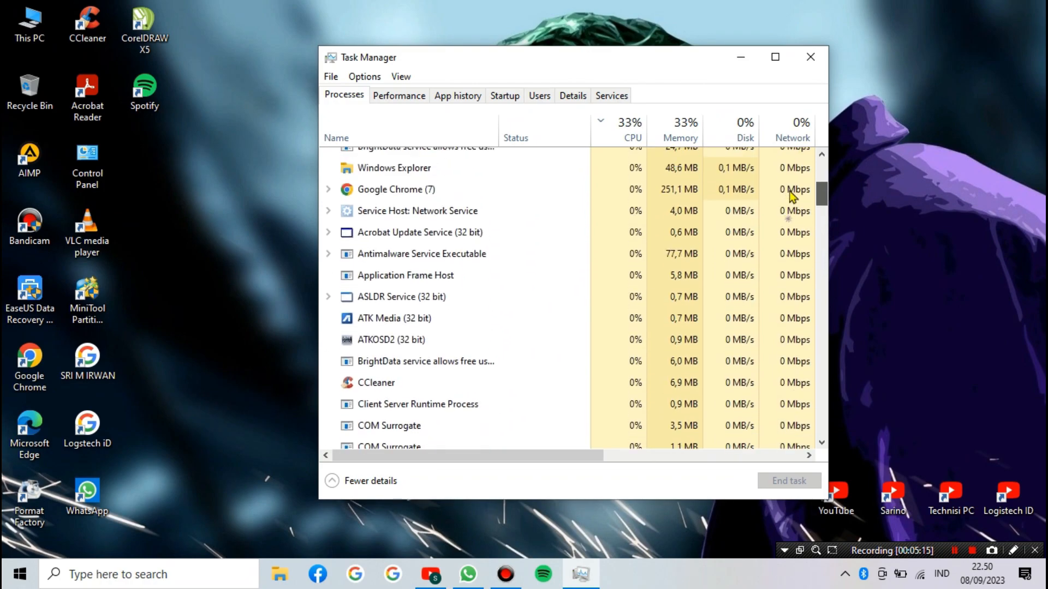
{"action": "left_click", "coordinate": [430, 217]}
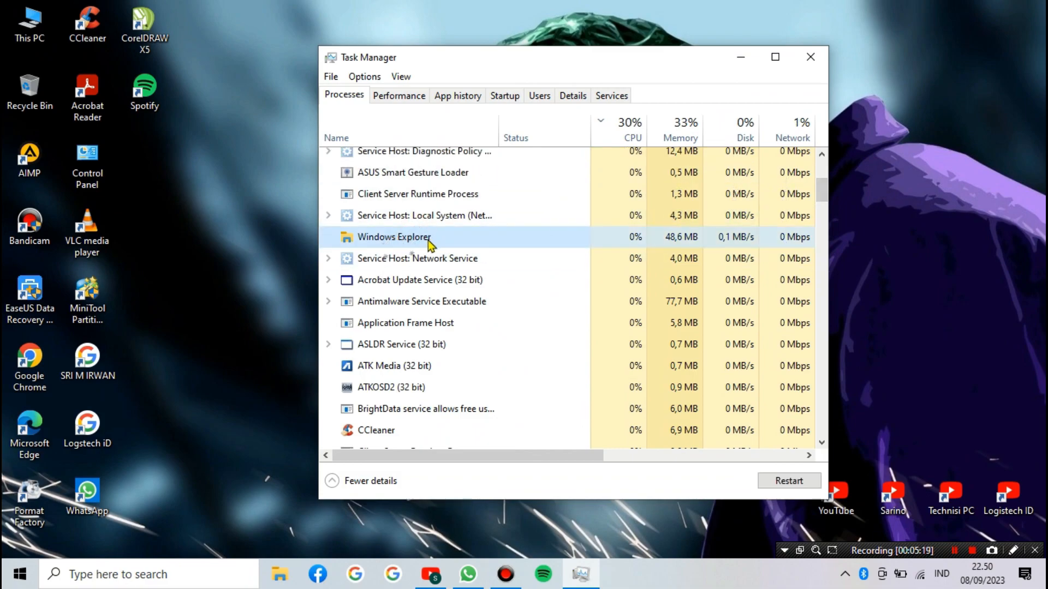
{"action": "right_click", "coordinate": [404, 173]}
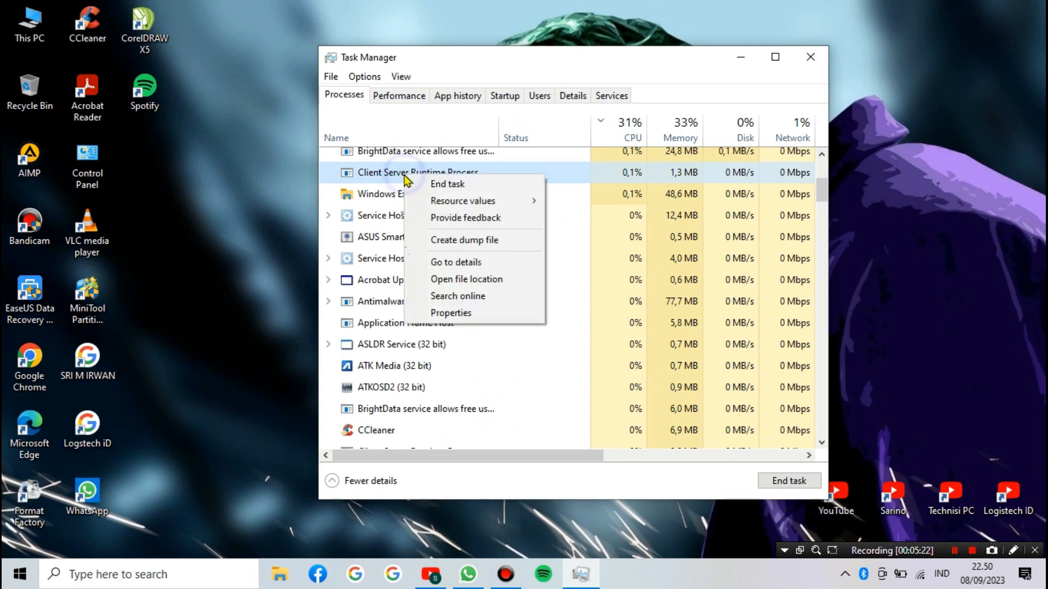
{"action": "left_click", "coordinate": [375, 204]}
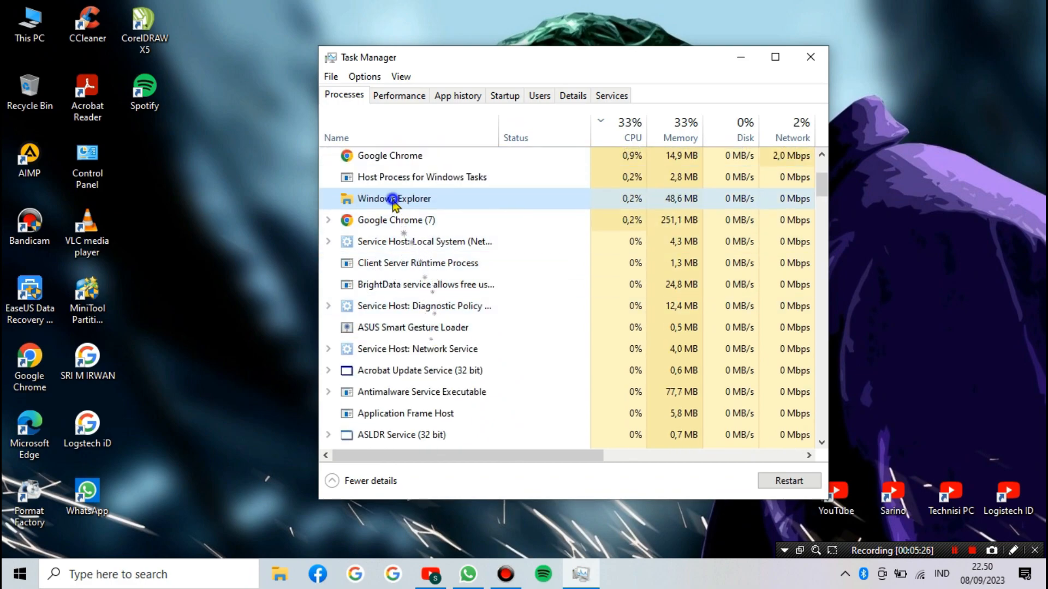
{"action": "right_click", "coordinate": [393, 201]}
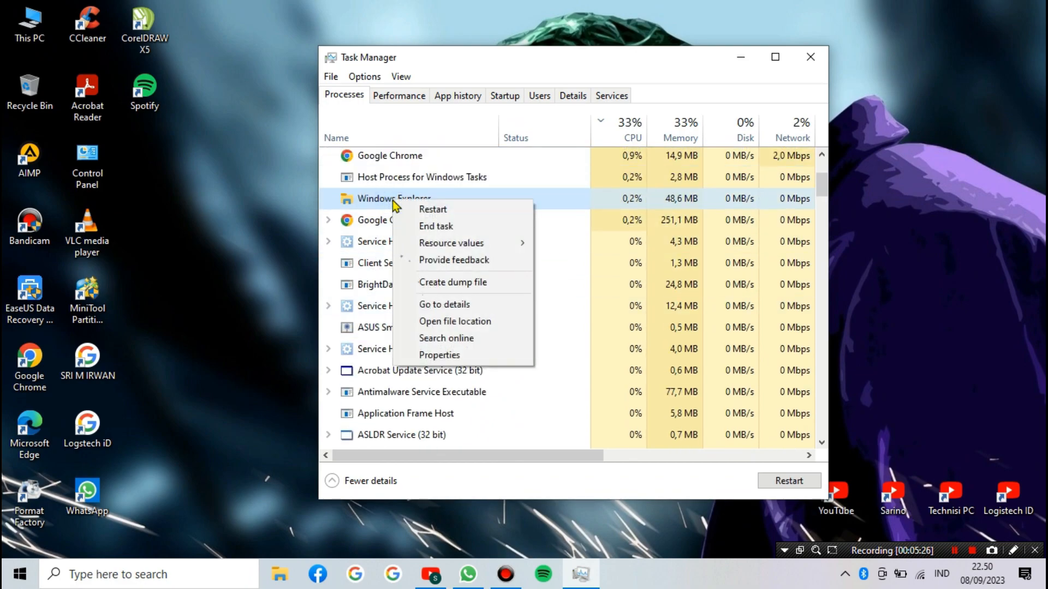
{"action": "left_click", "coordinate": [436, 210]}
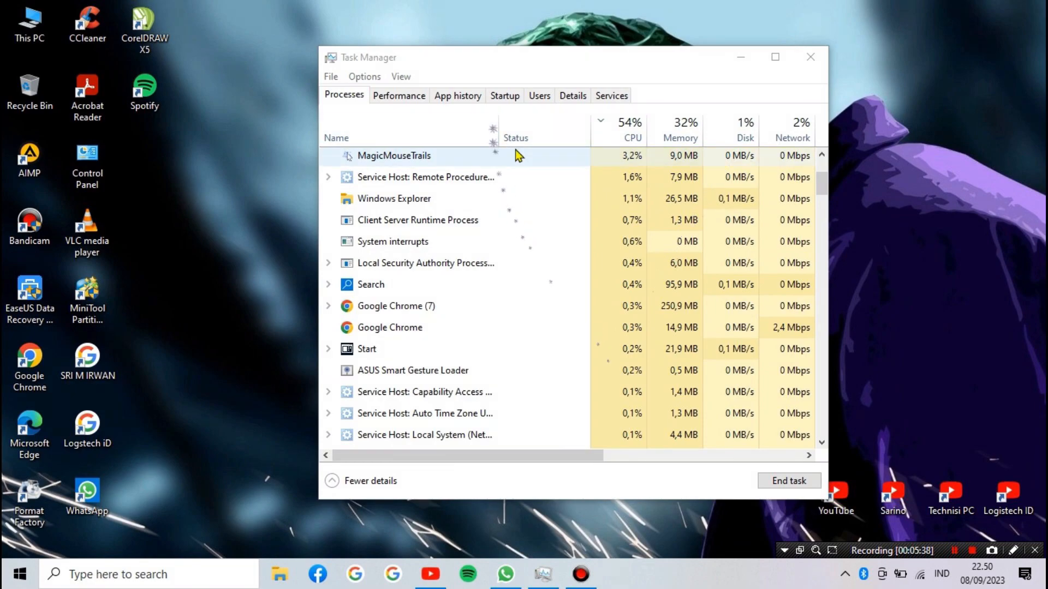
Show the startup programs in Task Manager and enable Canva to run at startup
{"action": "left_click", "coordinate": [503, 97]}
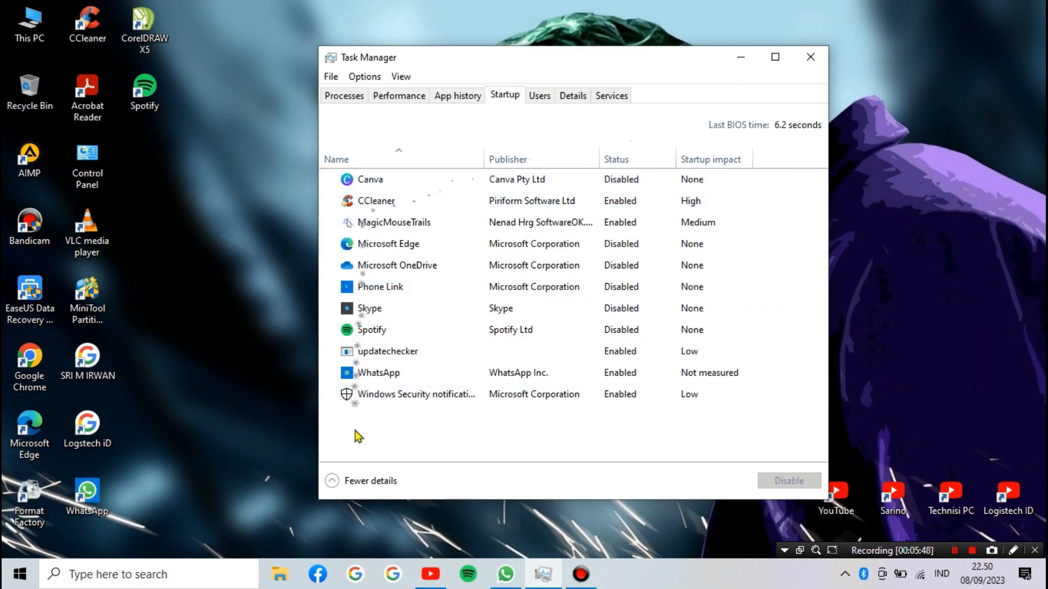
{"action": "left_click", "coordinate": [384, 179]}
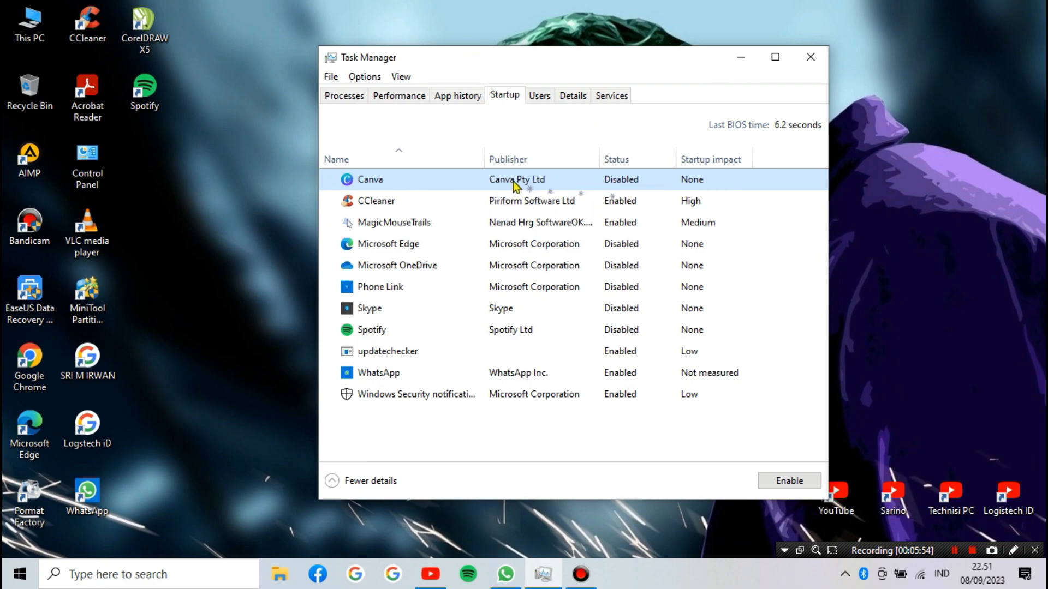
{"action": "right_click", "coordinate": [615, 187]}
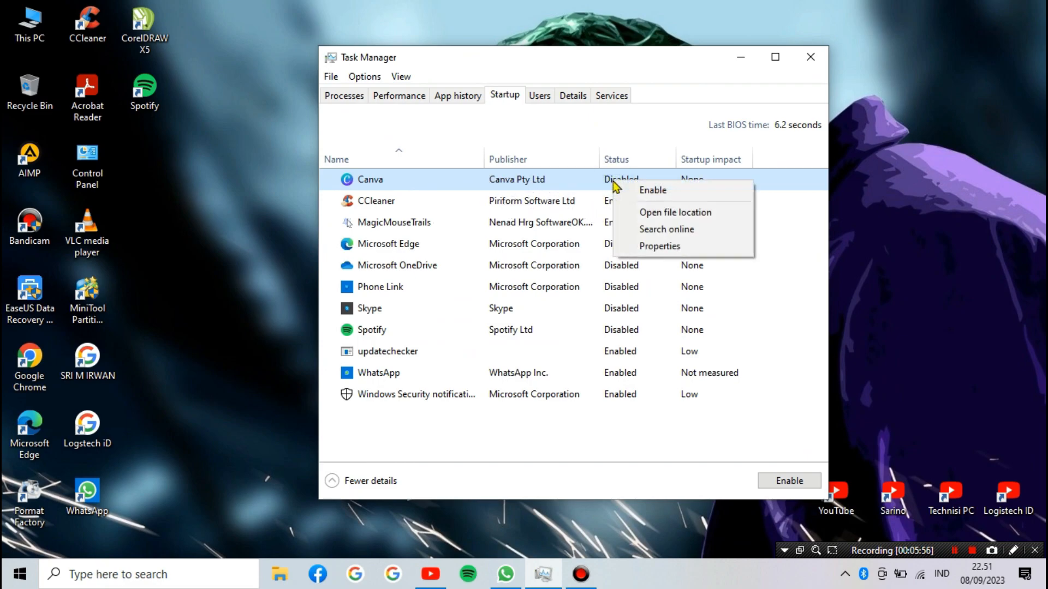
{"action": "left_click", "coordinate": [646, 191]}
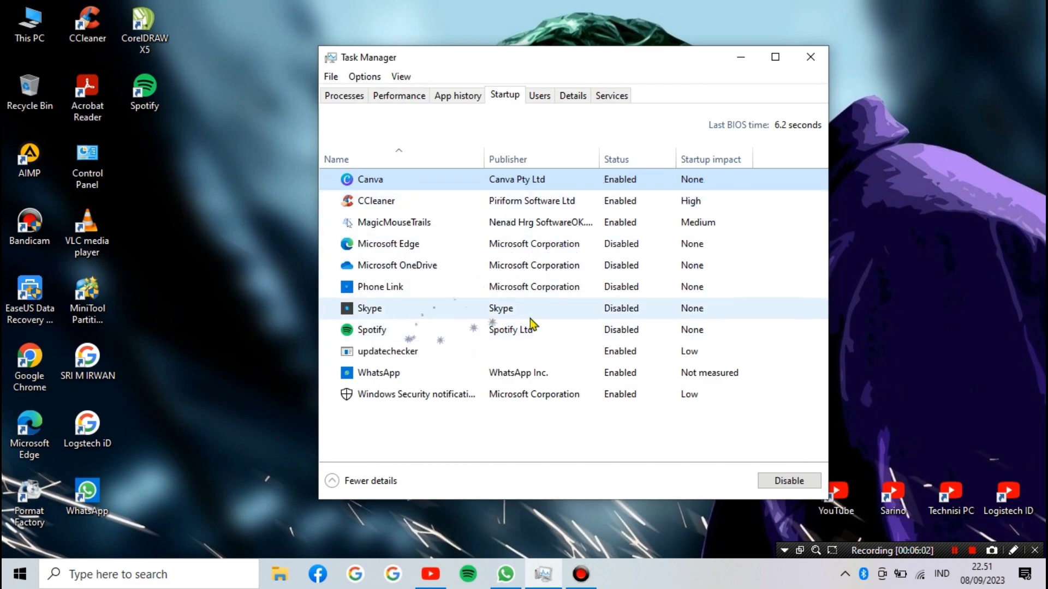
Enable Spotify to run at startup and close Task Manager
{"action": "left_click", "coordinate": [614, 329]}
{"action": "right_click", "coordinate": [622, 330]}
{"action": "left_click", "coordinate": [649, 339]}
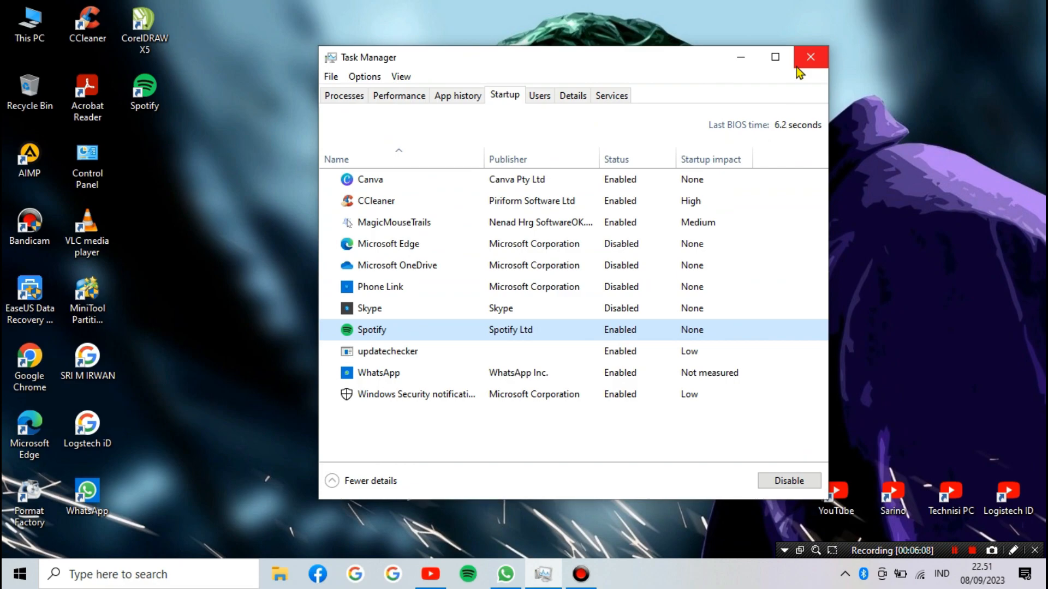
{"action": "left_click", "coordinate": [810, 57]}
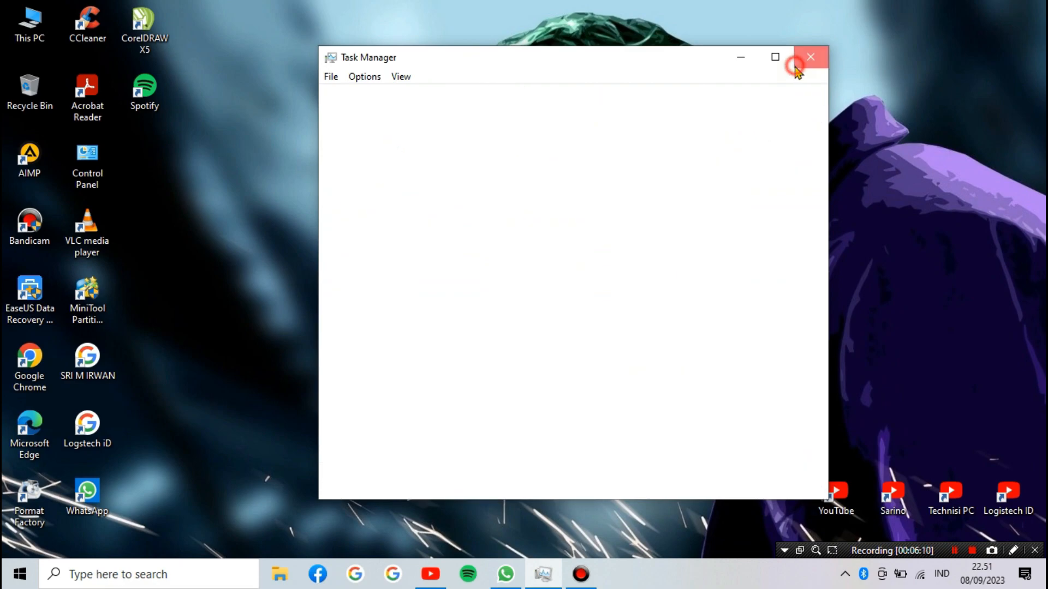